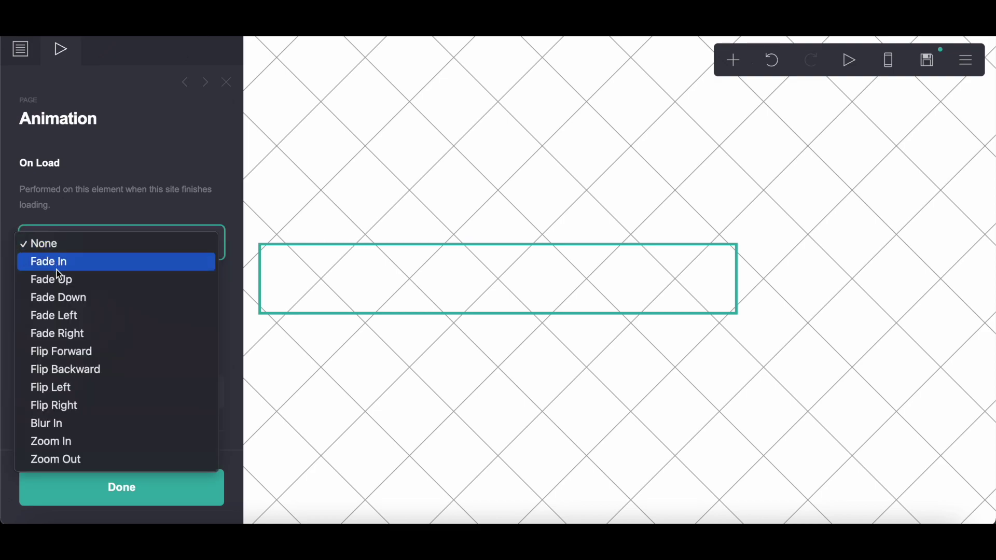
Step: Keep no on-load animation and set the page width to 30
{"action": "left_click", "coordinate": [29, 63]}
{"action": "left_click", "coordinate": [30, 63]}
{"action": "left_click", "coordinate": [218, 332]}
{"action": "key", "text": "BackSpace"}
{"action": "type", "text": "30"}
{"action": "key", "text": "Return"}
Step: Set the page base size to 15 and the content spacing to 1
{"action": "scroll", "coordinate": [220, 338], "scroll_direction": "down", "scroll_amount": 5}
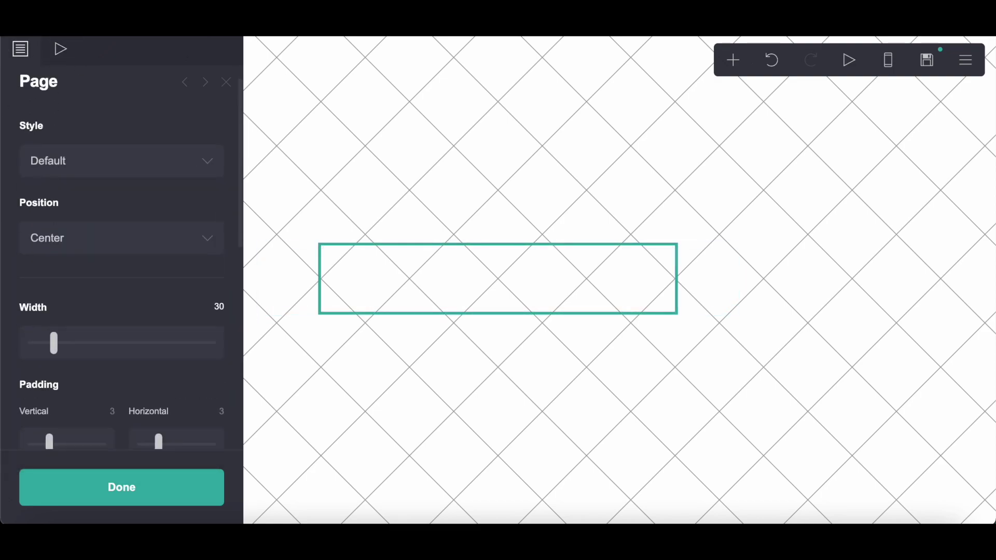
{"action": "left_click", "coordinate": [215, 287]}
{"action": "type", "text": "15"}
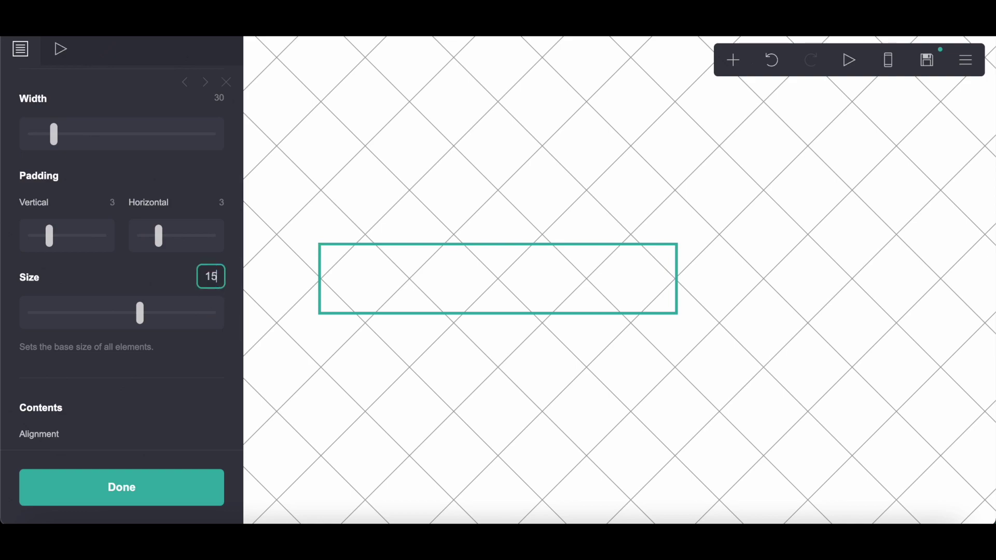
{"action": "key", "text": "Return"}
{"action": "scroll", "coordinate": [121, 259], "scroll_direction": "down", "scroll_amount": 5}
{"action": "left_click", "coordinate": [219, 273]}
{"action": "type", "text": "1"}
{"action": "key", "text": "Return"}
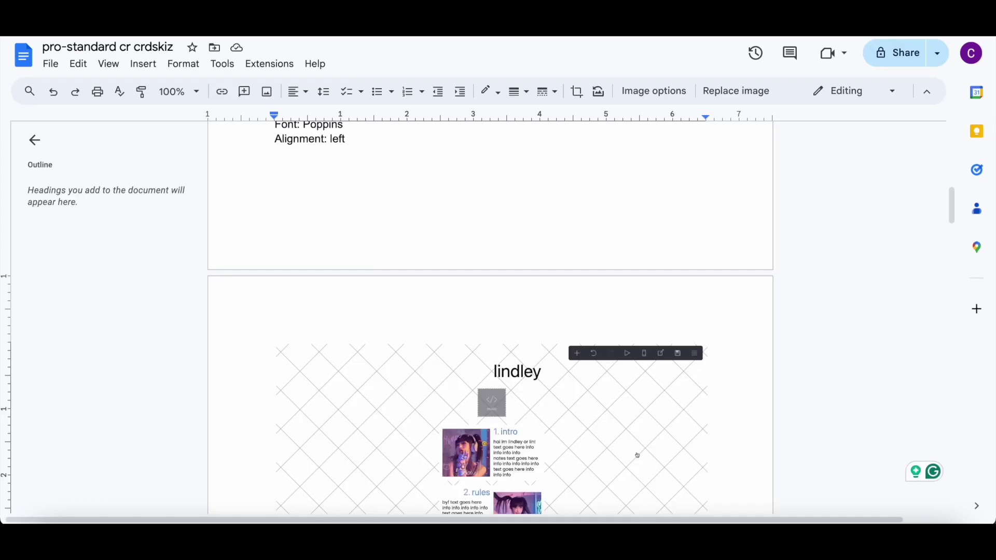
{"action": "scroll", "coordinate": [360, 282], "scroll_direction": "up", "scroll_amount": 10}
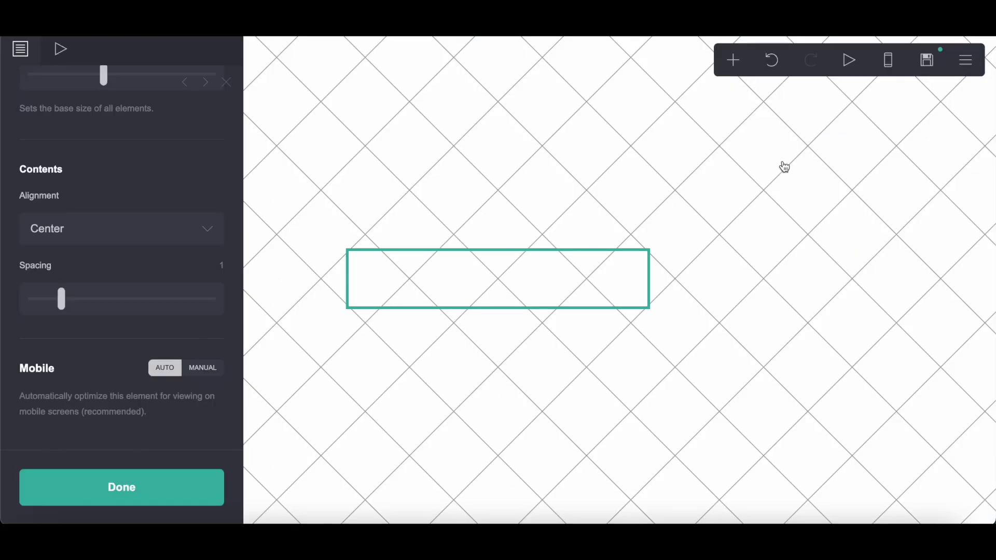
{"action": "left_click", "coordinate": [733, 60]}
Step: Add a container with 0.75 vertical and horizontal padding
{"action": "left_click", "coordinate": [578, 369]}
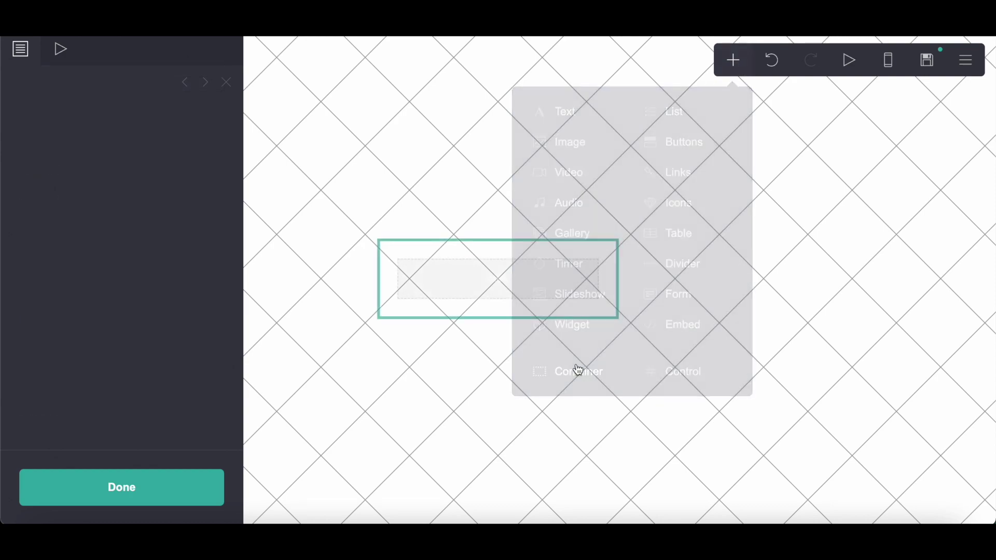
{"action": "left_click", "coordinate": [117, 268]}
{"action": "type", "text": ".75"}
{"action": "left_click", "coordinate": [221, 266]}
{"action": "key", "text": "BackSpace"}
{"action": "type", "text": ".75"}
{"action": "key", "text": "Return"}
Step: Add a text element inside the container reading 'lindley'
{"action": "left_click", "coordinate": [734, 61]}
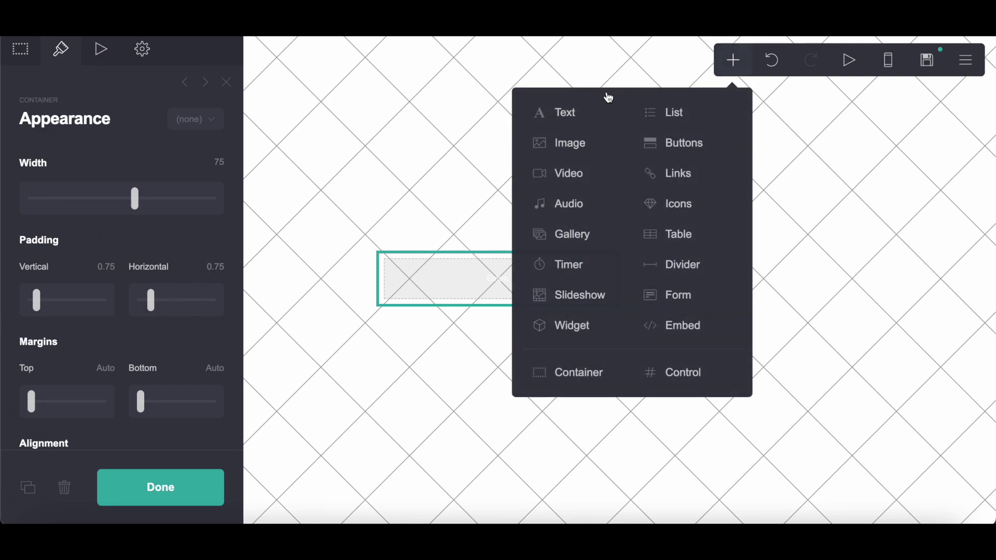
{"action": "left_click", "coordinate": [593, 109]}
{"action": "double_click", "coordinate": [41, 160]}
{"action": "key", "text": "BackSpace"}
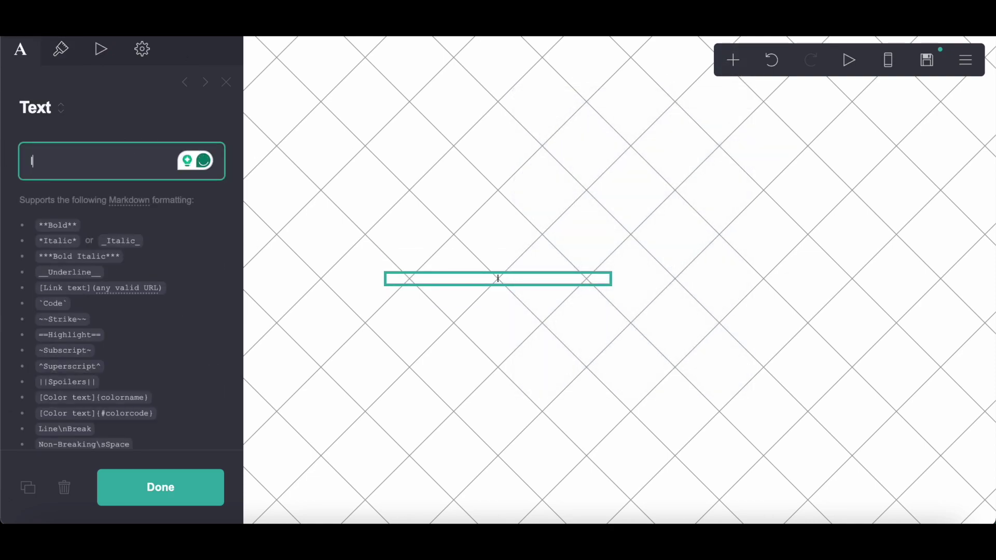
{"action": "type", "text": "lindley!"}
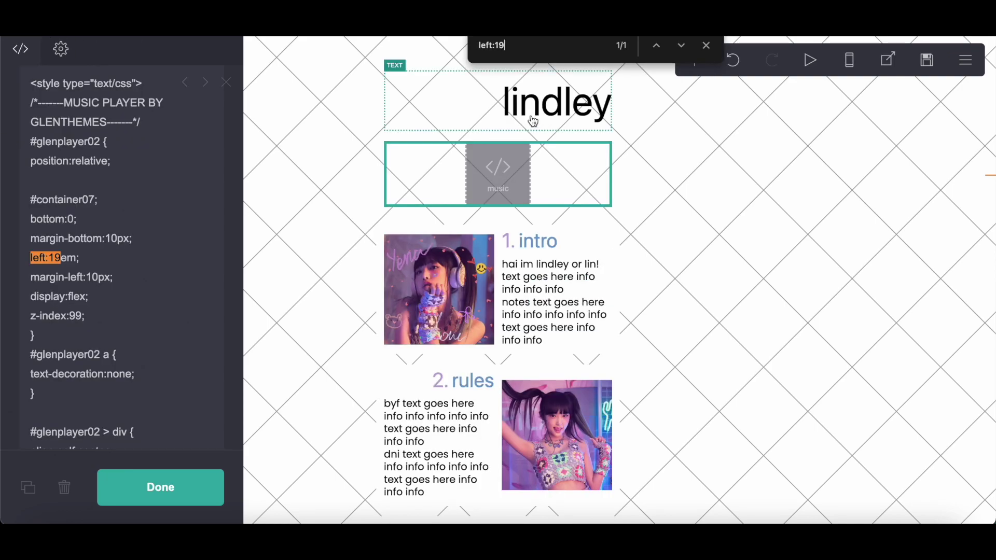
{"action": "left_click", "coordinate": [532, 121]}
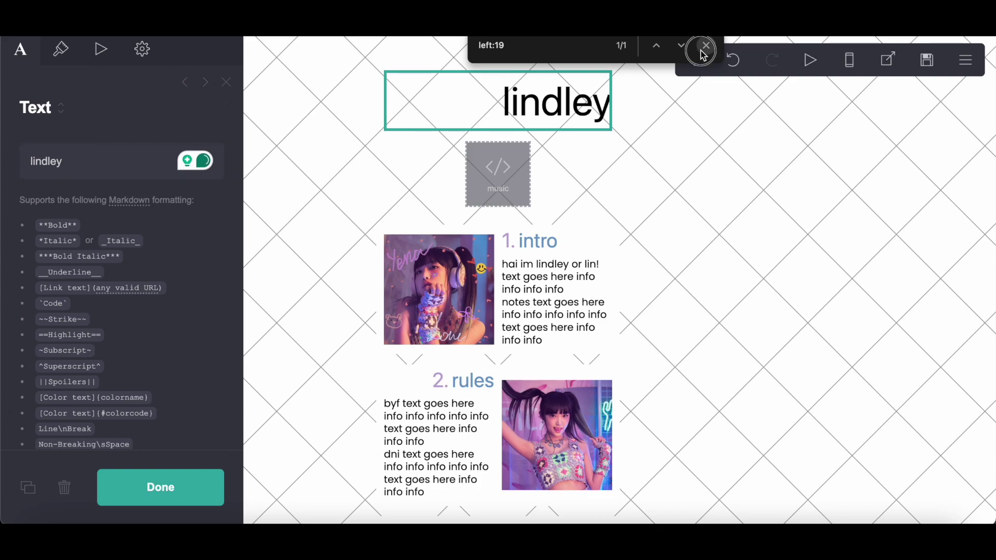
{"action": "left_click", "coordinate": [703, 51]}
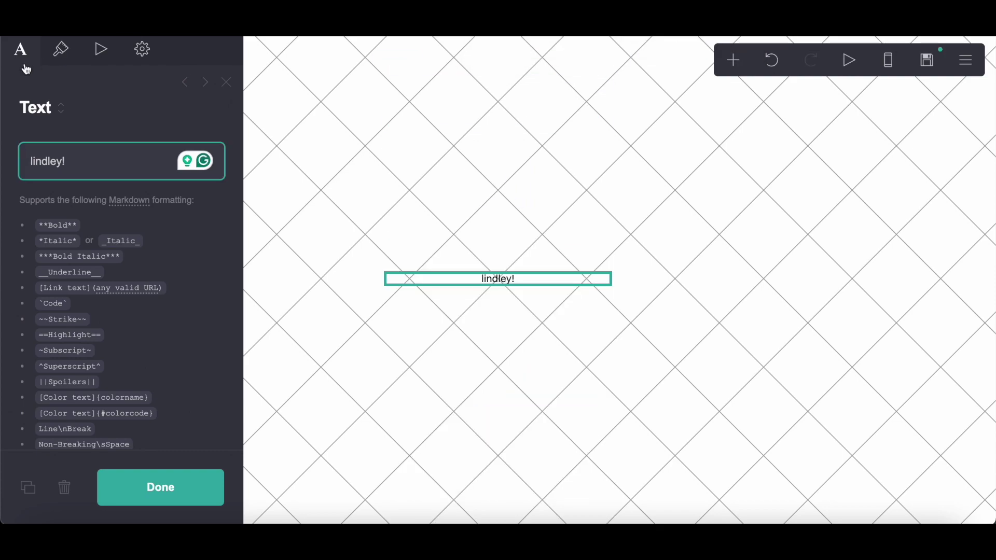
{"action": "key", "text": "BackSpace"}
Step: Right-align the lindley text and set its size to 4
{"action": "left_click", "coordinate": [60, 48]}
{"action": "left_click", "coordinate": [224, 331]}
{"action": "type", "text": "3"}
{"action": "scroll", "coordinate": [171, 338], "scroll_direction": "down", "scroll_amount": 10}
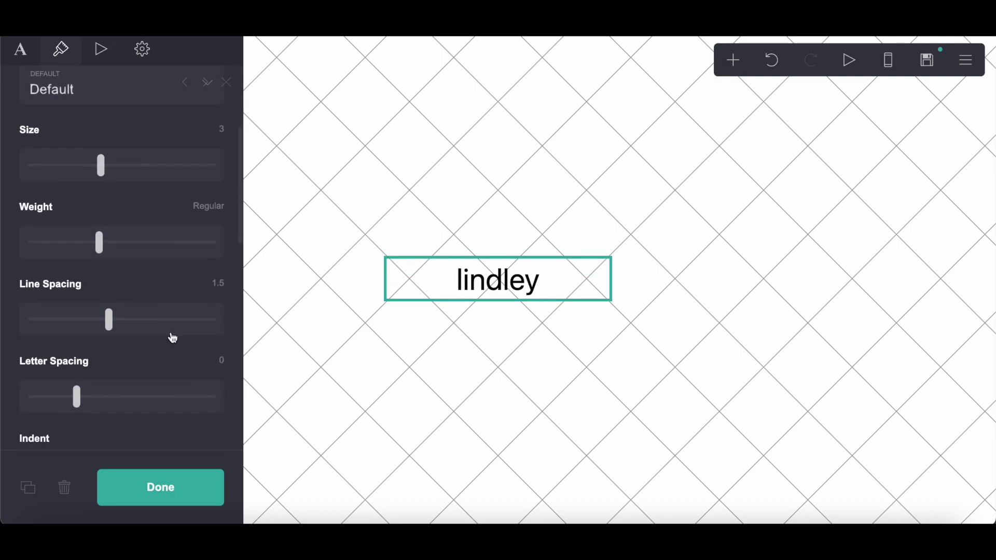
{"action": "scroll", "coordinate": [174, 337], "scroll_direction": "down", "scroll_amount": 3}
{"action": "left_click", "coordinate": [94, 203]}
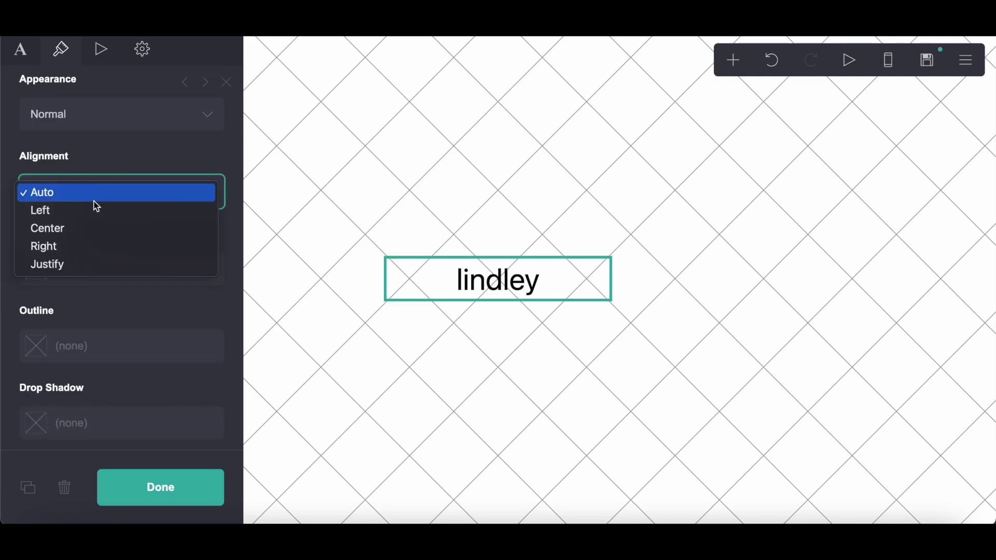
{"action": "left_click", "coordinate": [96, 246]}
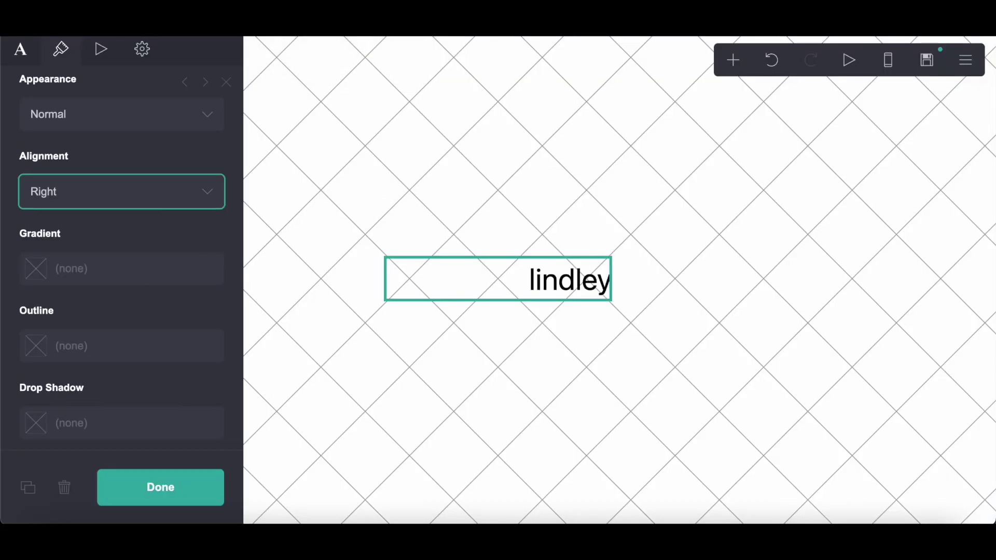
{"action": "scroll", "coordinate": [111, 282], "scroll_direction": "up", "scroll_amount": 10}
{"action": "scroll", "coordinate": [112, 282], "scroll_direction": "up", "scroll_amount": 3}
{"action": "left_click", "coordinate": [220, 327]}
{"action": "type", "text": "4"}
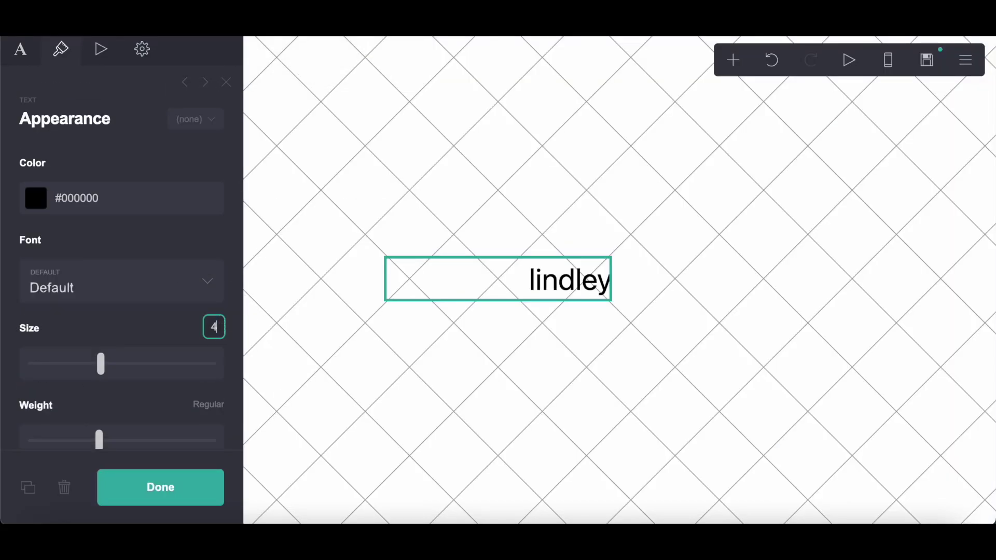
{"action": "key", "text": "Return"}
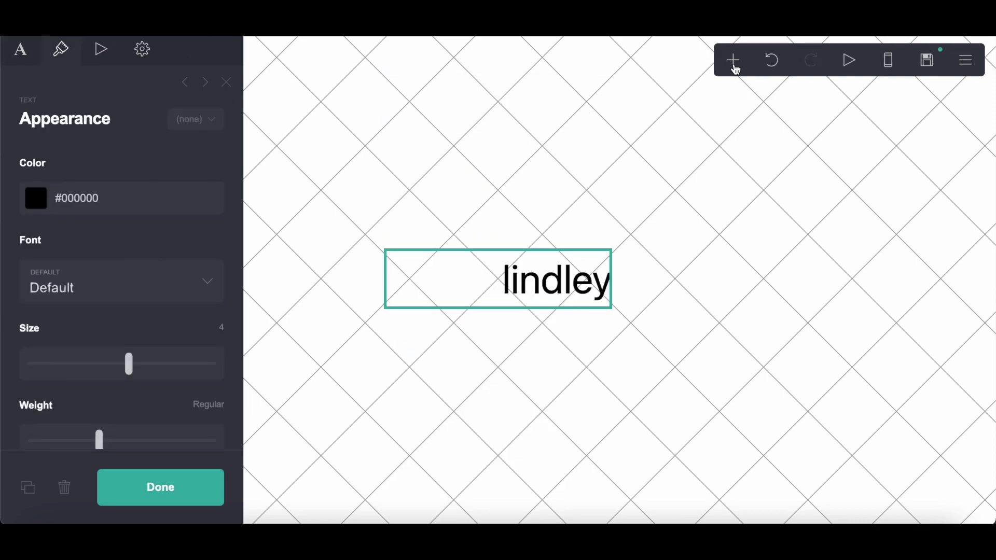
Step: Add a code embed labelled 'music' below the lindley text
{"action": "left_click", "coordinate": [733, 60]}
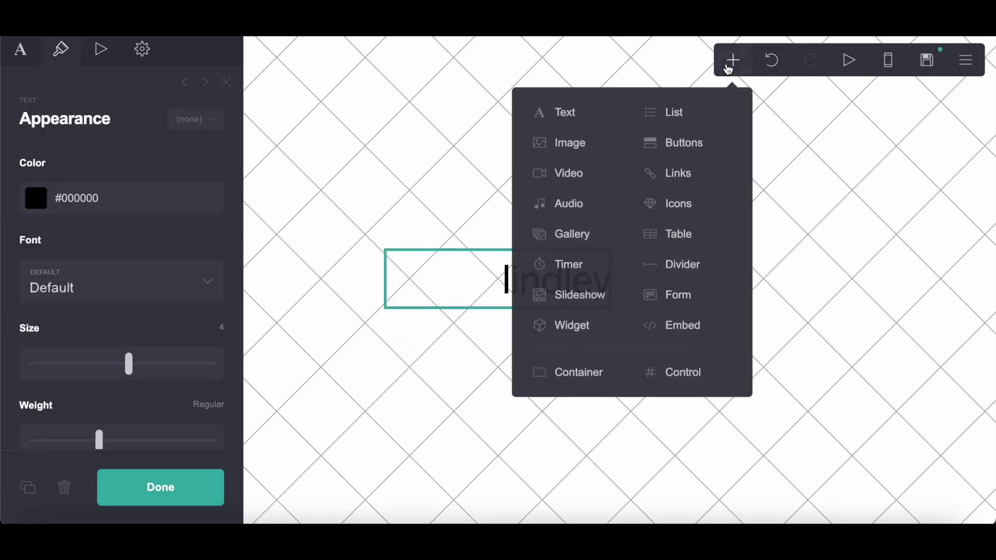
{"action": "left_click", "coordinate": [676, 323]}
{"action": "left_click", "coordinate": [95, 318]}
{"action": "type", "text": "music"}
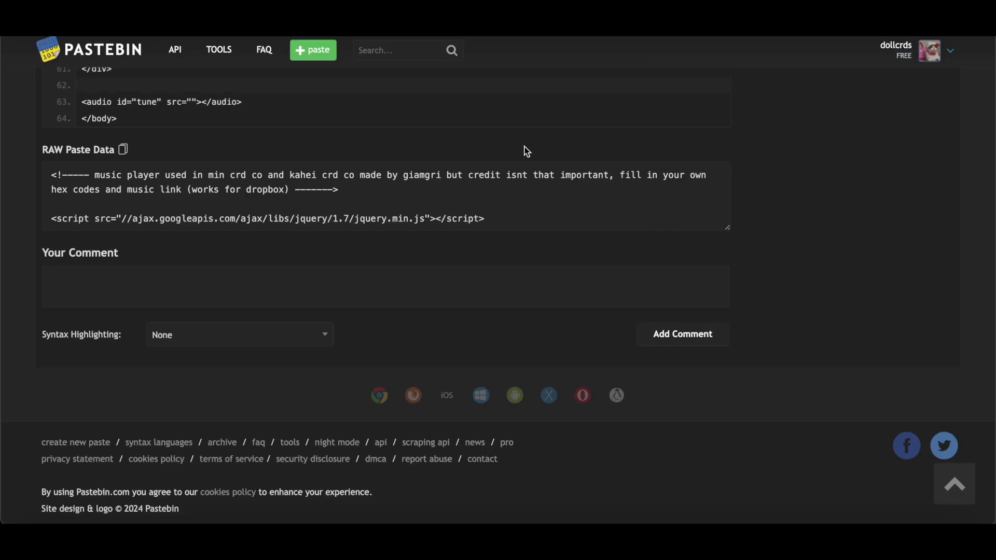
{"action": "scroll", "coordinate": [473, 194], "scroll_direction": "up", "scroll_amount": 15}
{"action": "scroll", "coordinate": [474, 194], "scroll_direction": "down", "scroll_amount": 2}
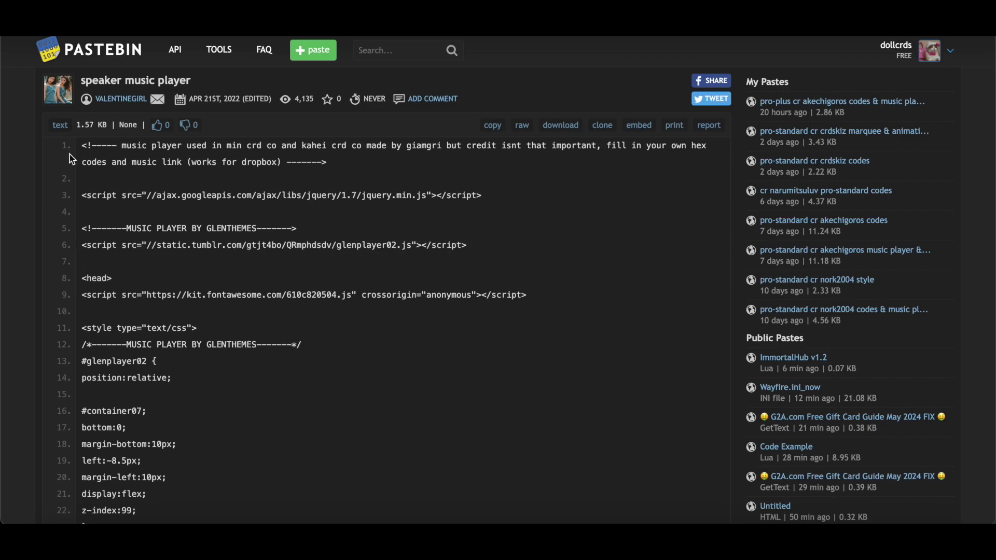
Step: Copy the speaker music player code from Pastebin into the music embed's Code field
{"action": "left_click_drag", "start_coordinate": [80, 148], "coordinate": [150, 269]}
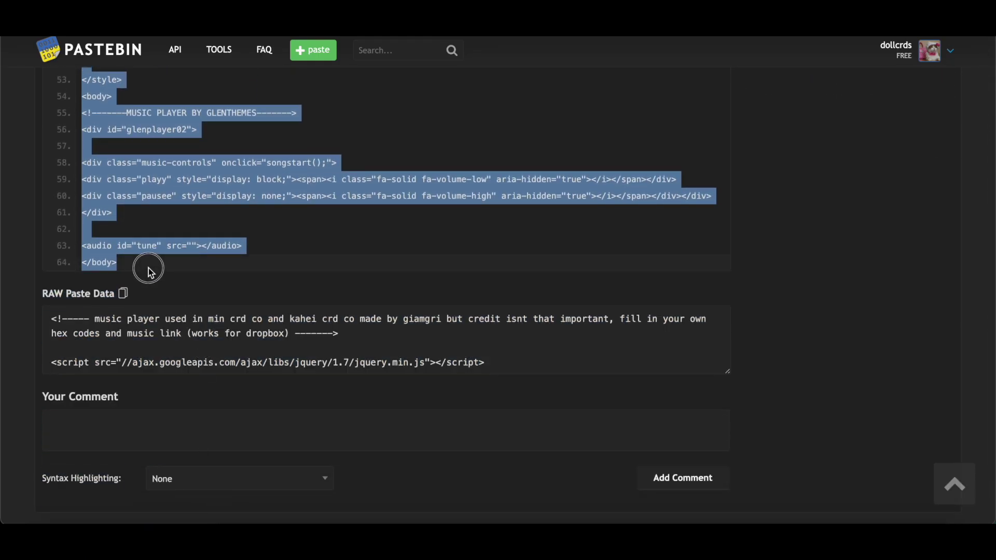
{"action": "right_click", "coordinate": [150, 268]}
{"action": "left_click", "coordinate": [185, 305]}
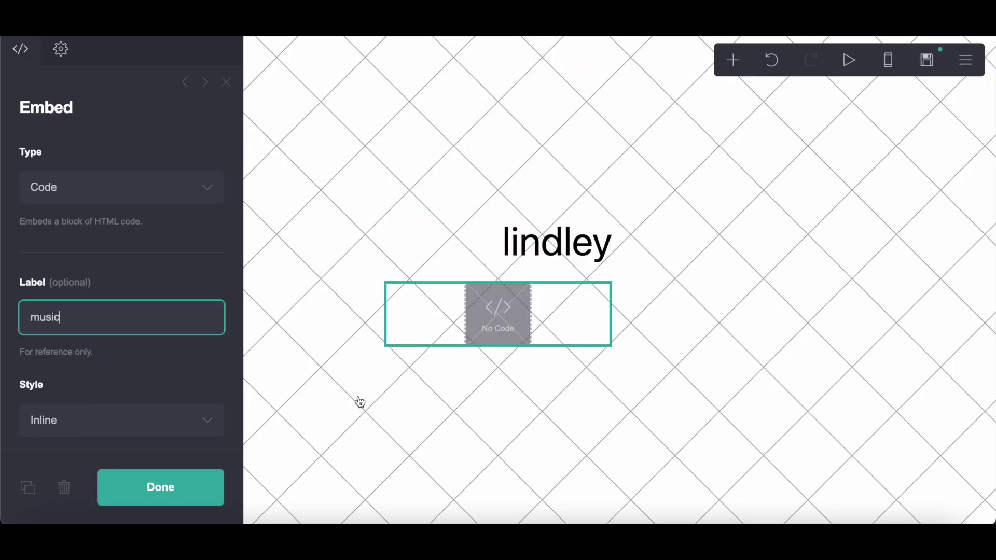
{"action": "scroll", "coordinate": [111, 365], "scroll_direction": "down", "scroll_amount": 3}
{"action": "left_click", "coordinate": [95, 380]}
{"action": "right_click", "coordinate": [96, 382]}
{"action": "left_click", "coordinate": [117, 404]}
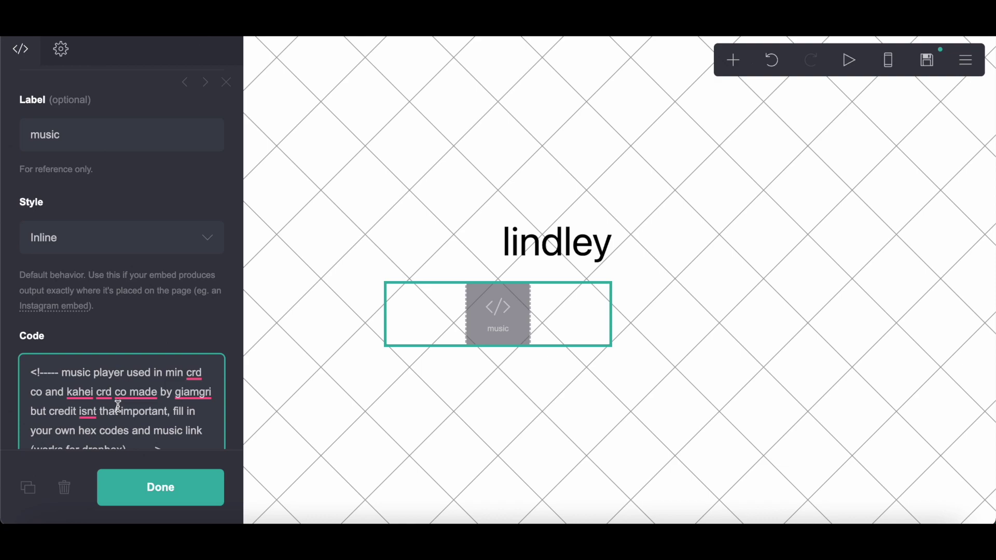
Step: Edit the player code: left offset 19em, fill colour FFFFF, stroke colour A1
{"action": "scroll", "coordinate": [118, 406], "scroll_direction": "down", "scroll_amount": 15}
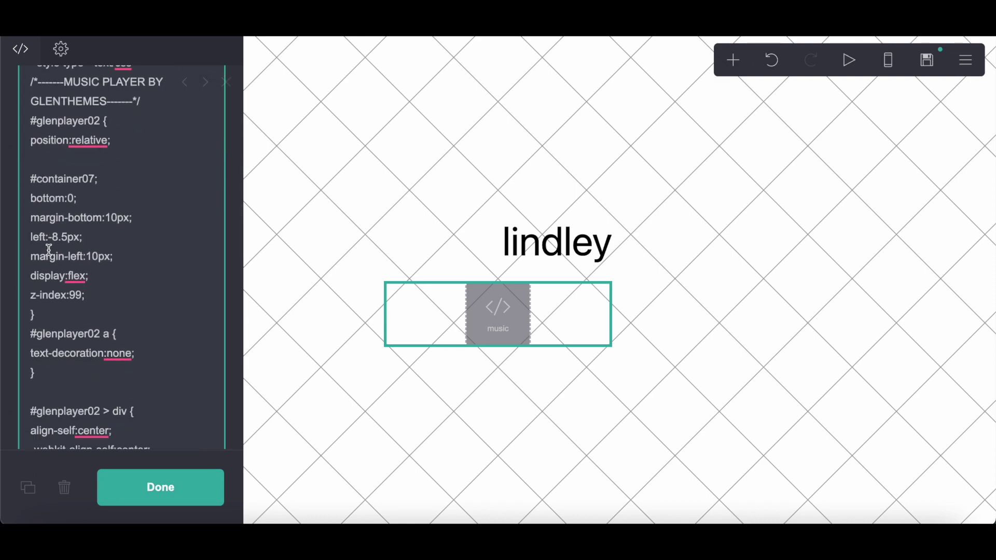
{"action": "left_click_drag", "start_coordinate": [49, 240], "coordinate": [144, 238]}
{"action": "type", "text": "19em"}
{"action": "scroll", "coordinate": [212, 302], "scroll_direction": "down", "scroll_amount": 10}
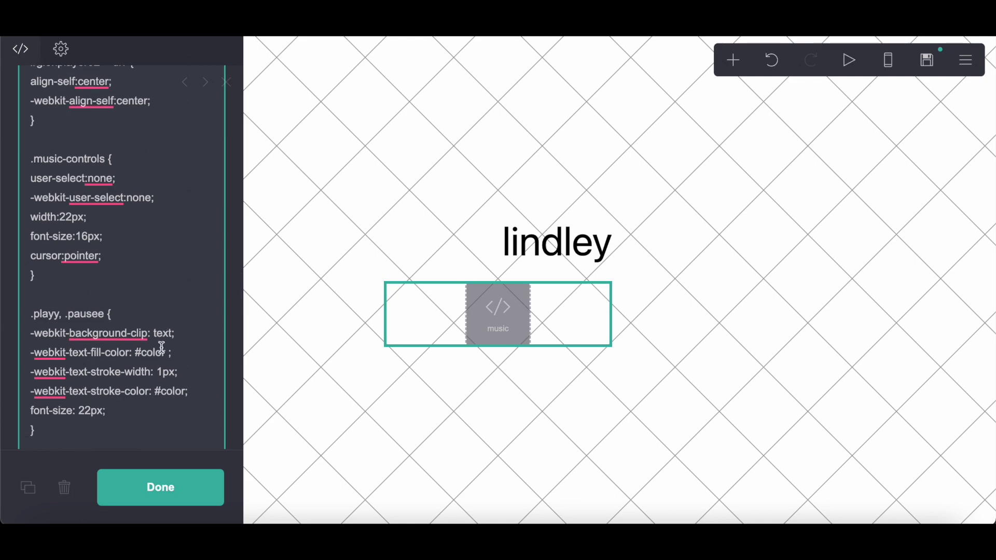
{"action": "scroll", "coordinate": [163, 356], "scroll_direction": "down", "scroll_amount": 2}
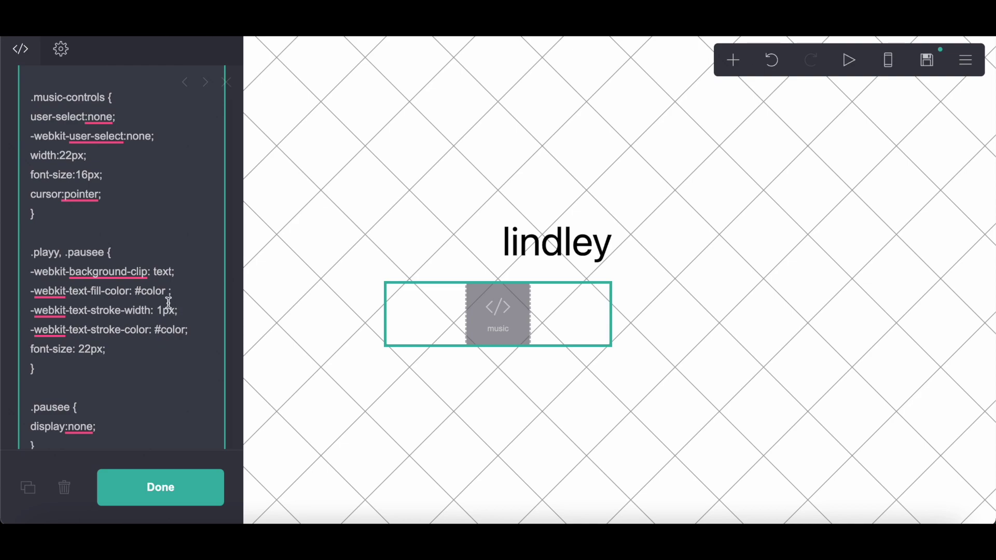
{"action": "left_click_drag", "start_coordinate": [165, 297], "coordinate": [141, 296]}
{"action": "type", "text": "FFFFFF"}
{"action": "left_click_drag", "start_coordinate": [185, 335], "coordinate": [162, 337]}
{"action": "type", "text": "A1A1A1"}
{"action": "scroll", "coordinate": [147, 387], "scroll_direction": "down", "scroll_amount": 15}
{"action": "scroll", "coordinate": [146, 387], "scroll_direction": "up", "scroll_amount": 3}
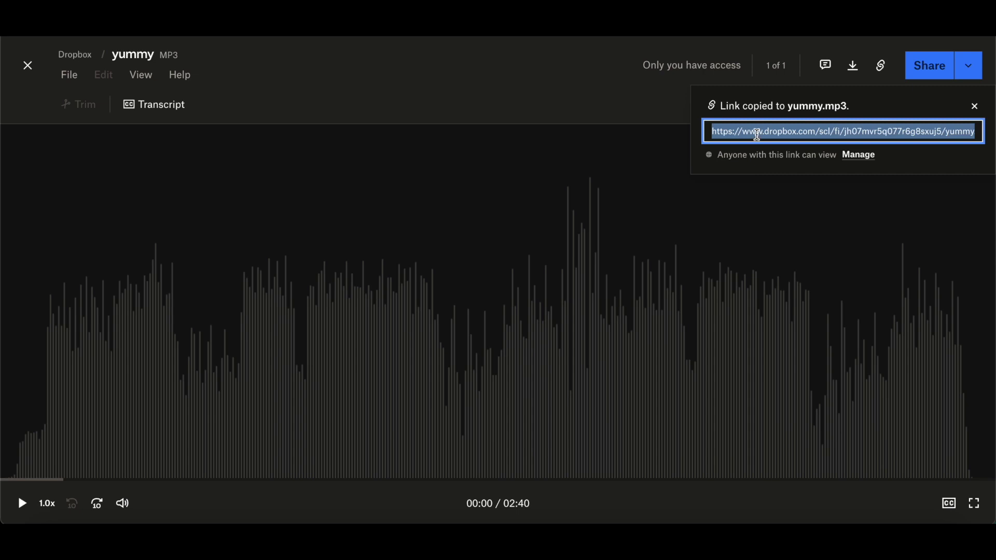
Step: Copy the Dropbox share link for yummy.mp3 and return to the Carrd embed code
{"action": "right_click", "coordinate": [756, 134]}
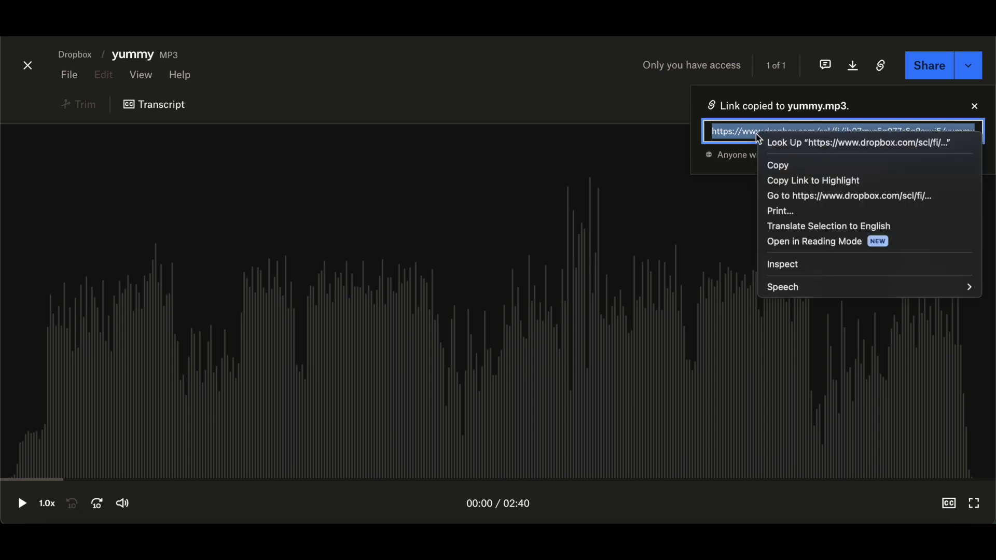
{"action": "left_click", "coordinate": [780, 162]}
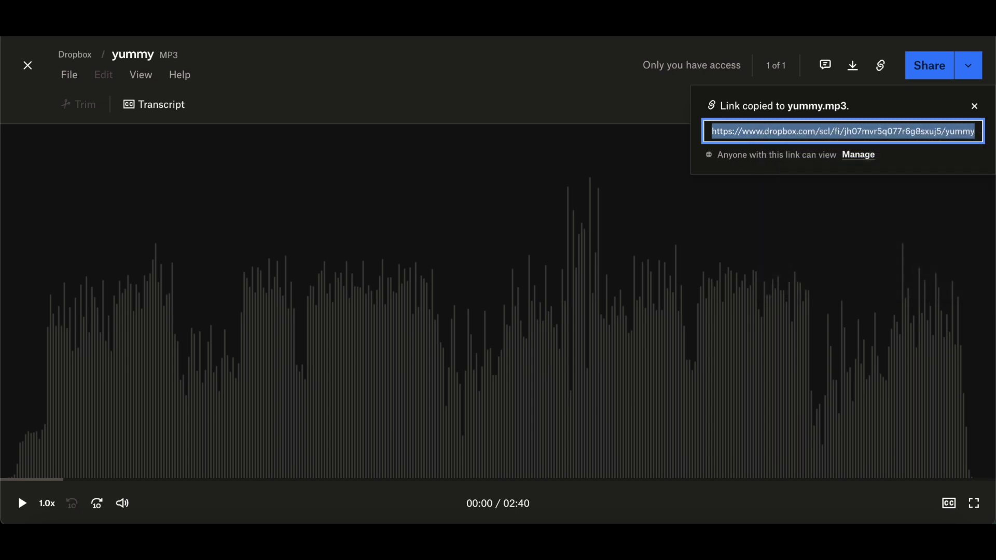
{"action": "left_click", "coordinate": [296, 24]}
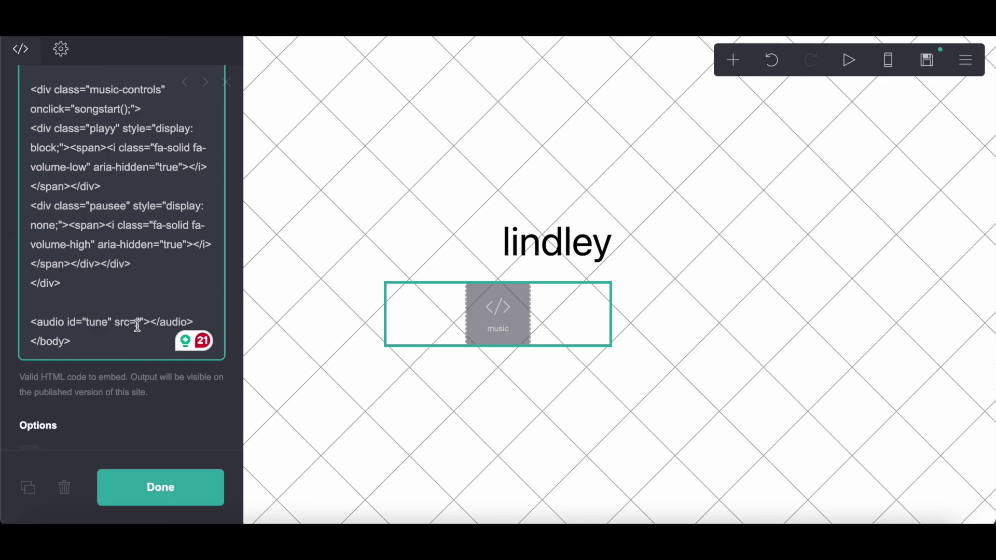
Step: Paste the Dropbox link into the audio tag's empty src attribute
{"action": "left_click_drag", "start_coordinate": [31, 324], "coordinate": [114, 324]}
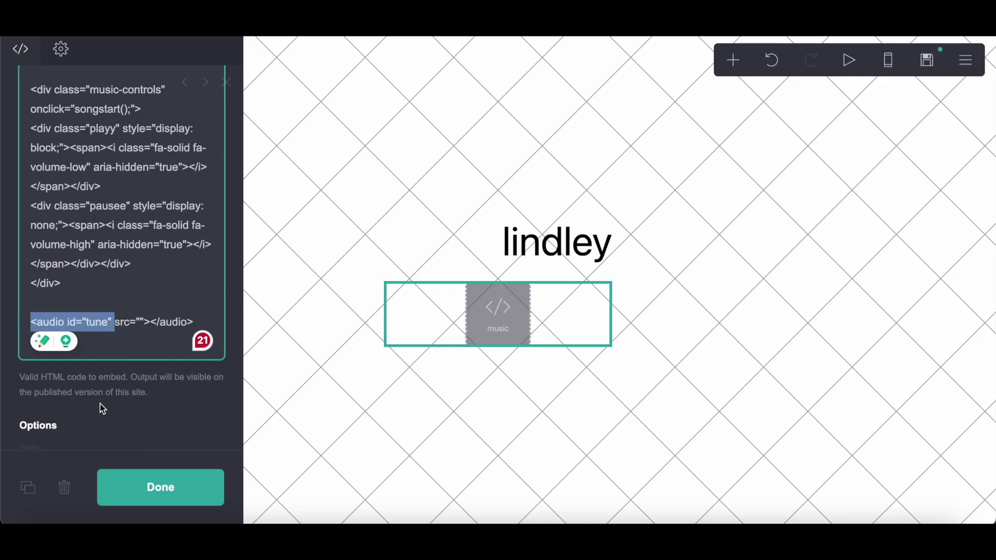
{"action": "left_click", "coordinate": [140, 325]}
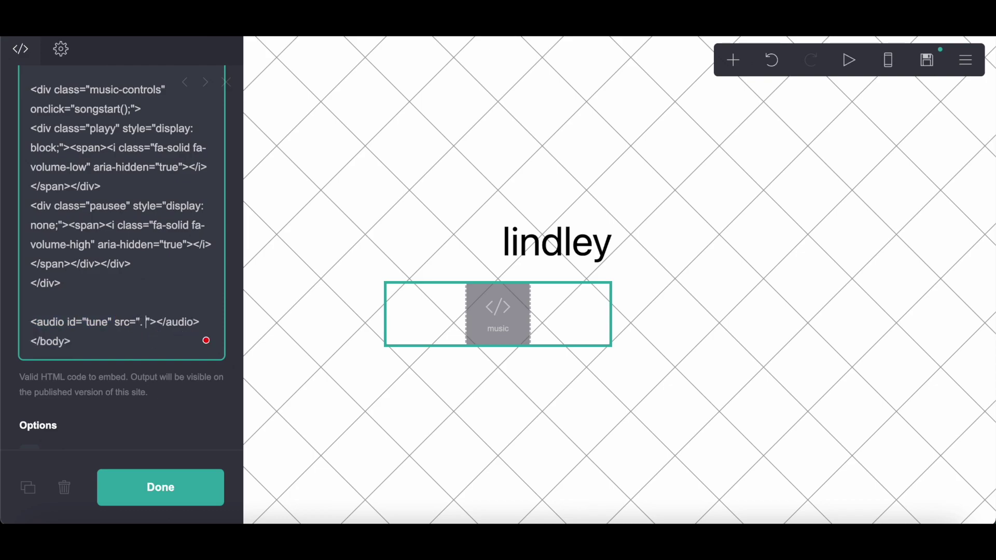
{"action": "right_click", "coordinate": [144, 329]}
{"action": "left_click", "coordinate": [128, 335]}
{"action": "right_click", "coordinate": [143, 328]}
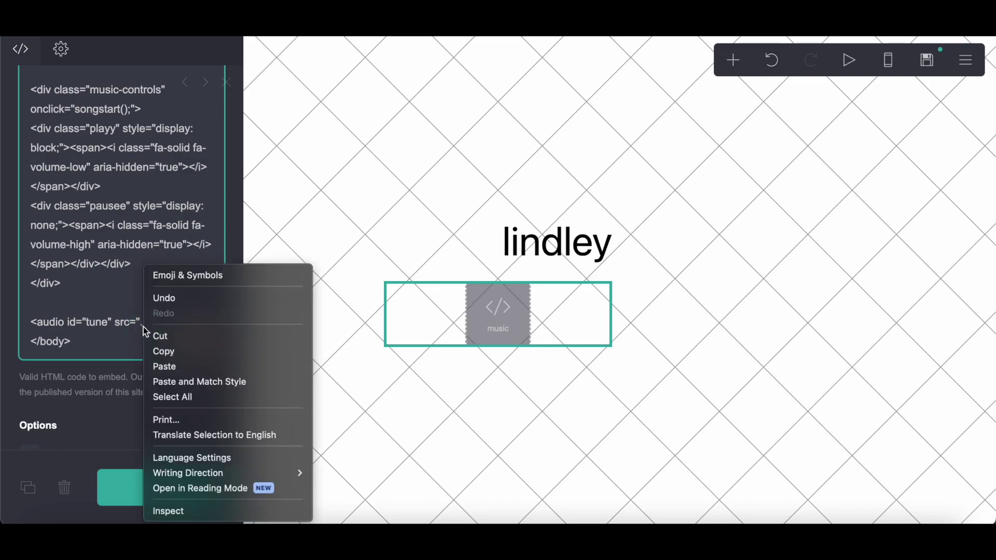
{"action": "left_click", "coordinate": [164, 366]}
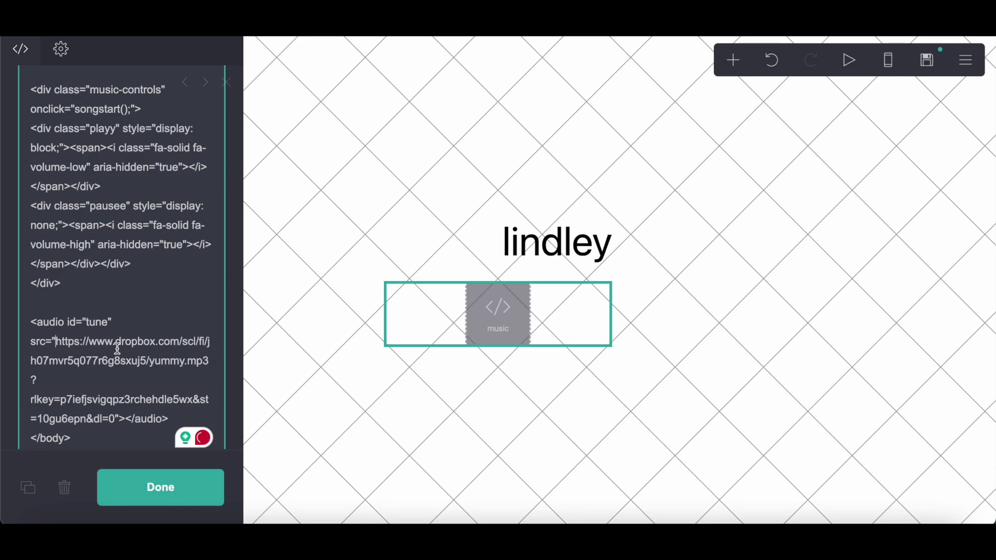
Step: Change the link's host from www to dl and append .mp3 after dl=0
{"action": "double_click", "coordinate": [100, 341]}
{"action": "type", "text": "DL"}
{"action": "key", "text": "BackSpace"}
{"action": "key", "text": "BackSpace"}
{"action": "type", "text": "dl"}
{"action": "left_click", "coordinate": [115, 400]}
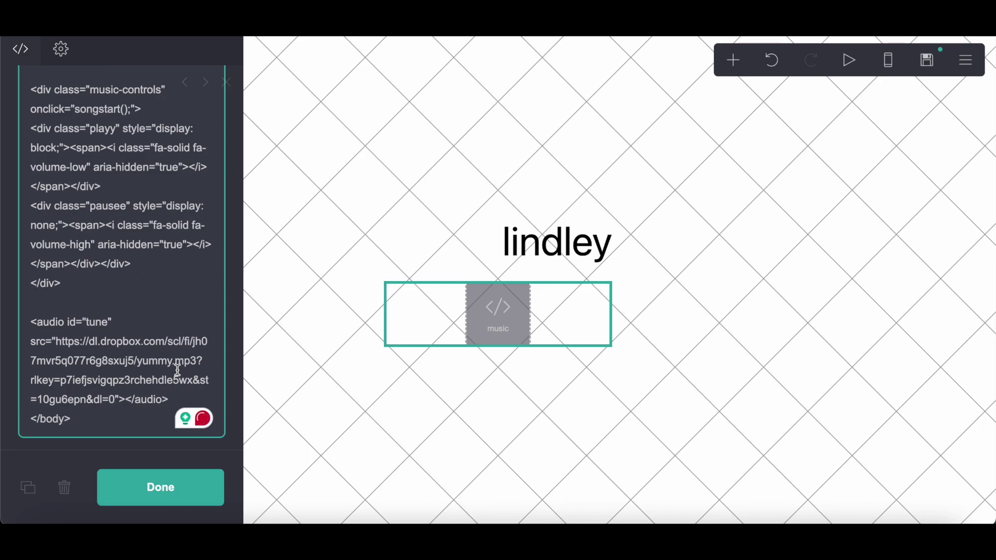
{"action": "type", "text": ".m"}
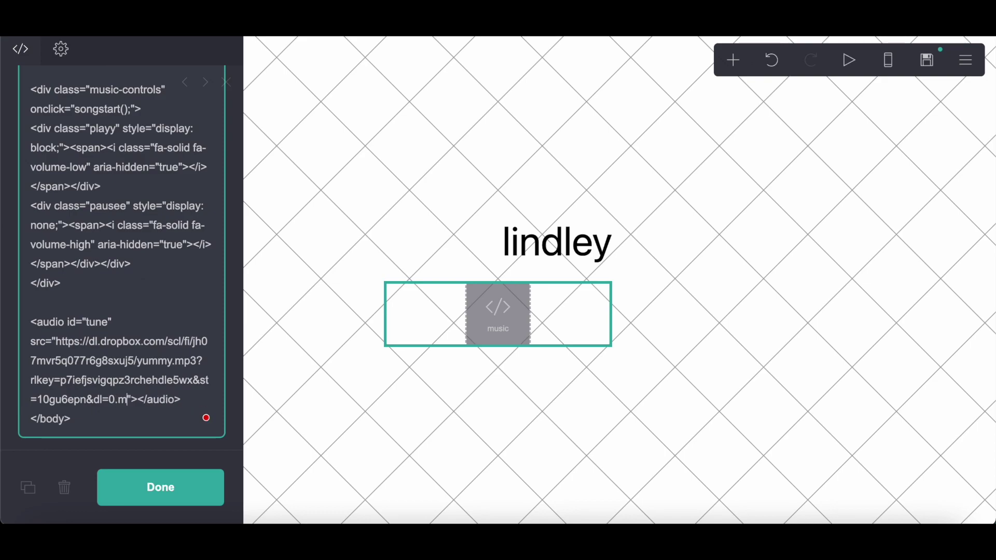
{"action": "type", "text": "p3"}
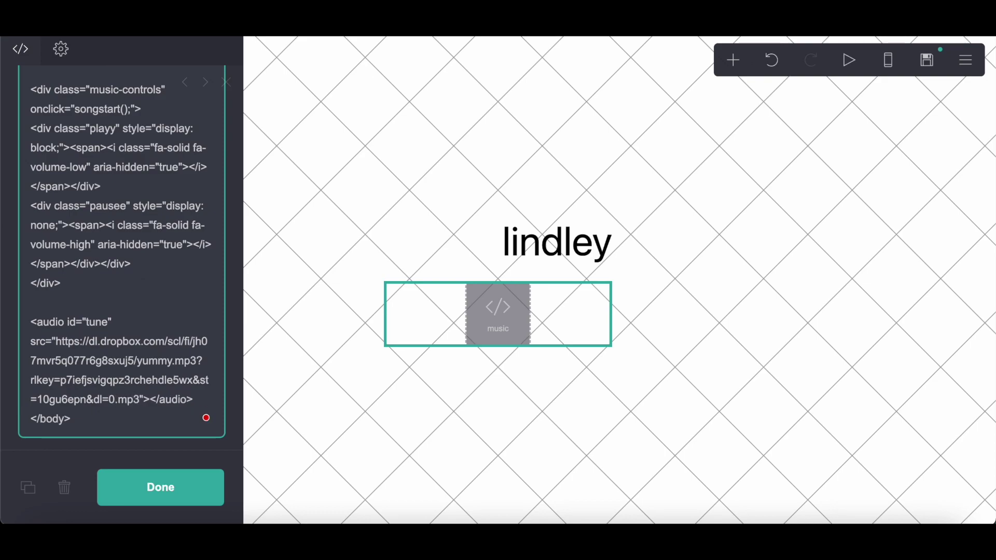
Step: Add a new container below the music embed and make it two columns
{"action": "left_click", "coordinate": [733, 59]}
{"action": "left_click", "coordinate": [586, 378]}
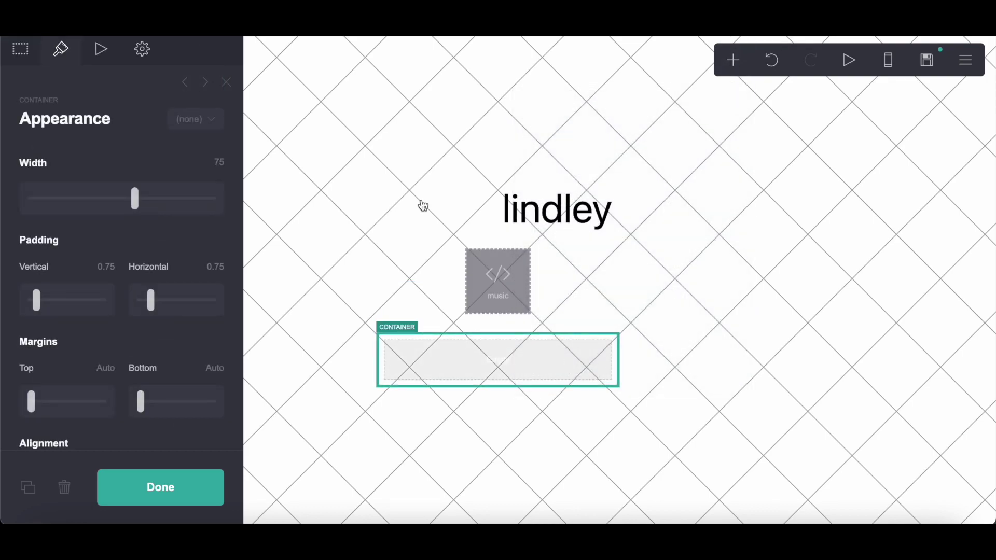
{"action": "left_click", "coordinate": [31, 51]}
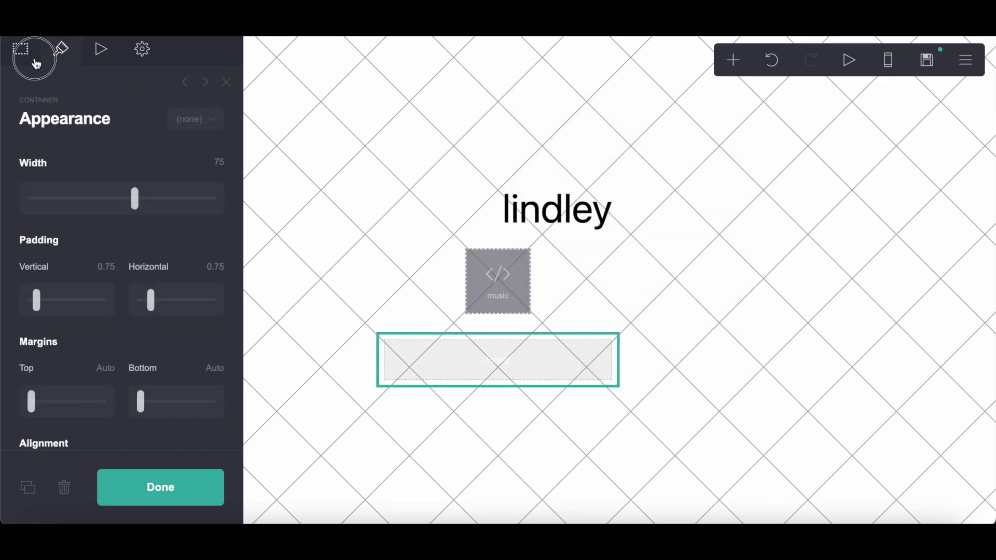
{"action": "left_click", "coordinate": [78, 186]}
{"action": "left_click", "coordinate": [78, 207]}
Step: Set the column gutters to 0.75 and centre the contents vertically
{"action": "left_click", "coordinate": [61, 50]}
{"action": "left_click", "coordinate": [209, 340]}
{"action": "key", "text": "BackSpace"}
{"action": "type", "text": ".75"}
{"action": "key", "text": "Return"}
{"action": "scroll", "coordinate": [154, 400], "scroll_direction": "down", "scroll_amount": 7}
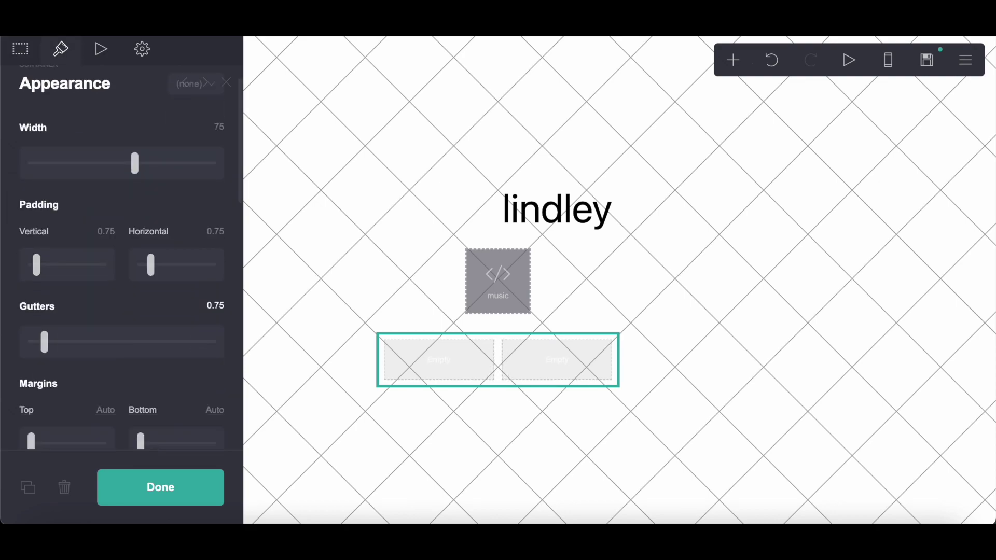
{"action": "left_click", "coordinate": [158, 320]}
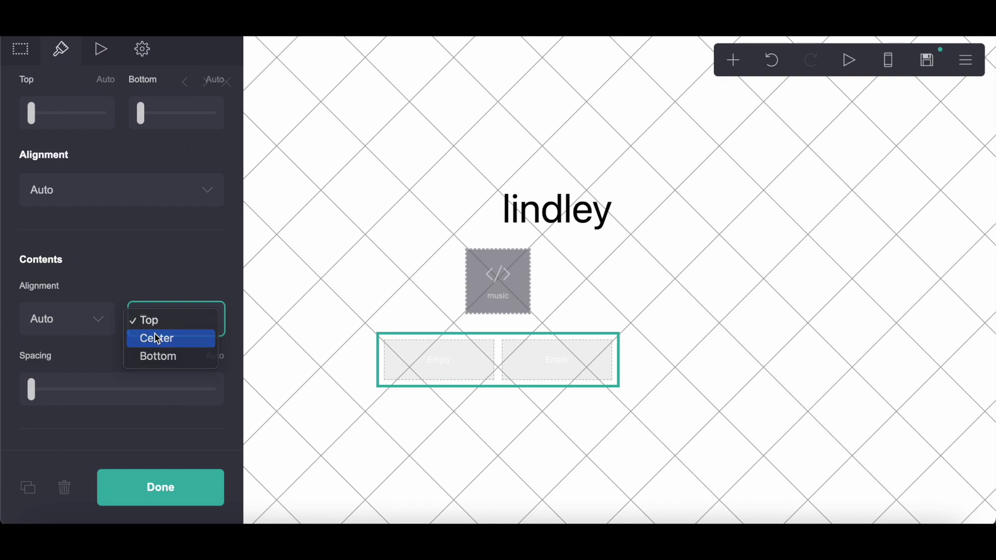
{"action": "left_click", "coordinate": [155, 337]}
Step: Give the container a white colour background and a manual Default mobile layout
{"action": "scroll", "coordinate": [155, 334], "scroll_direction": "down", "scroll_amount": 10}
{"action": "left_click", "coordinate": [74, 229]}
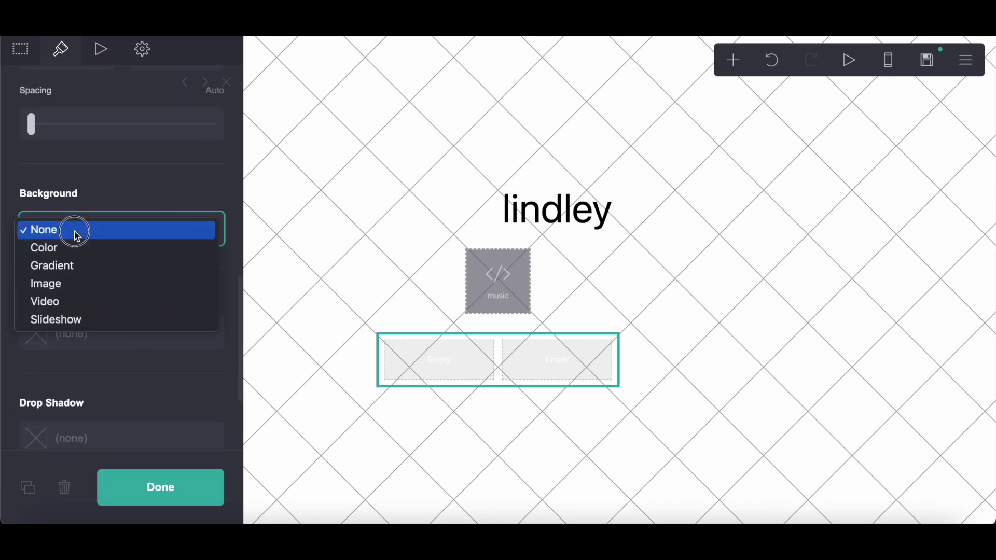
{"action": "left_click", "coordinate": [73, 249]}
{"action": "scroll", "coordinate": [218, 381], "scroll_direction": "down", "scroll_amount": 5}
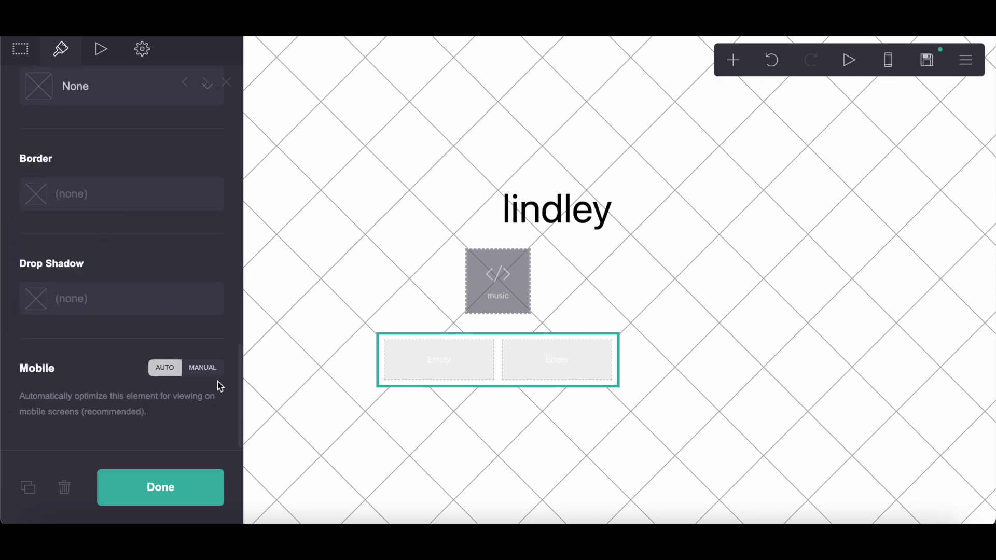
{"action": "left_click", "coordinate": [202, 371]}
{"action": "scroll", "coordinate": [194, 364], "scroll_direction": "down", "scroll_amount": 4}
{"action": "left_click", "coordinate": [54, 272]}
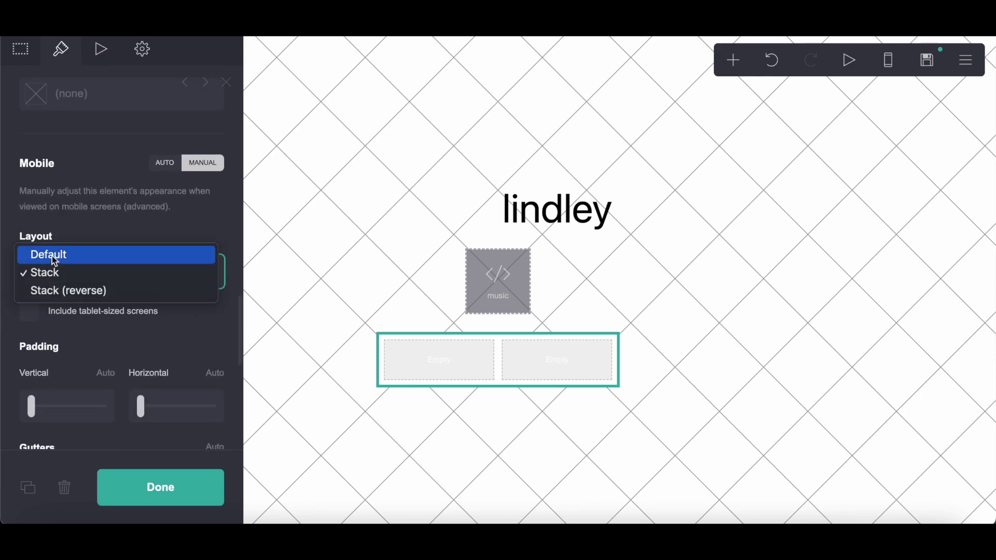
{"action": "left_click", "coordinate": [54, 255]}
{"action": "key", "text": "ctrl+Tab"}
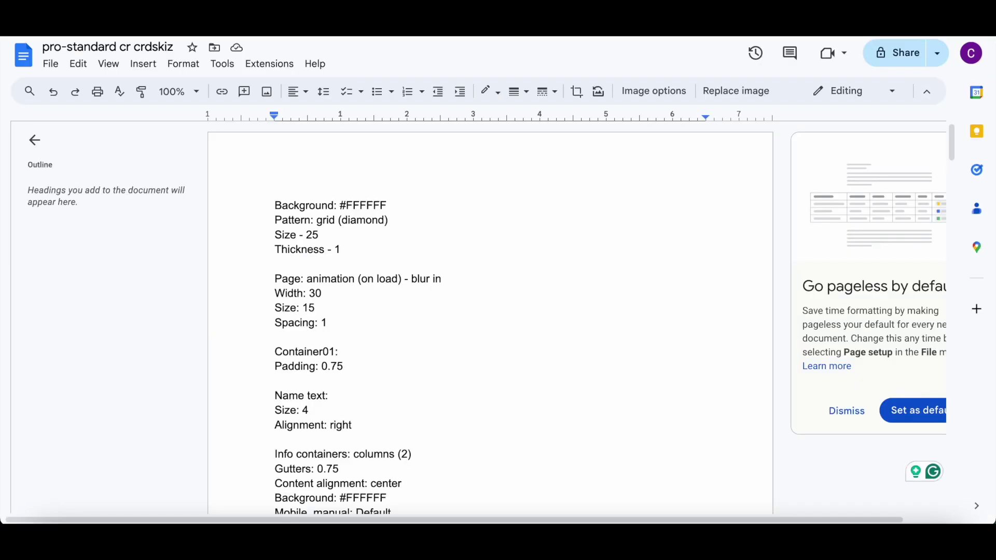
{"action": "scroll", "coordinate": [412, 378], "scroll_direction": "down", "scroll_amount": 2}
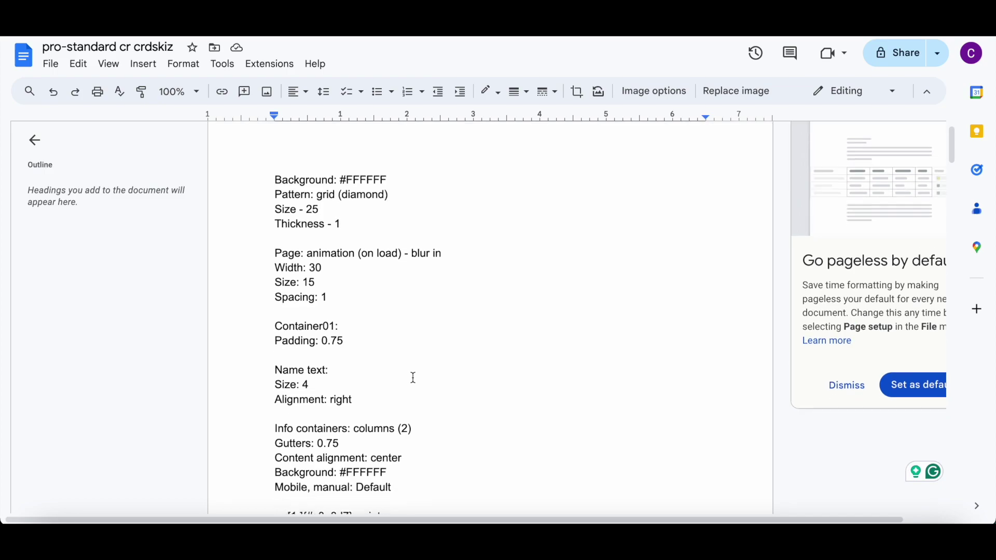
{"action": "scroll", "coordinate": [414, 378], "scroll_direction": "down", "scroll_amount": 5}
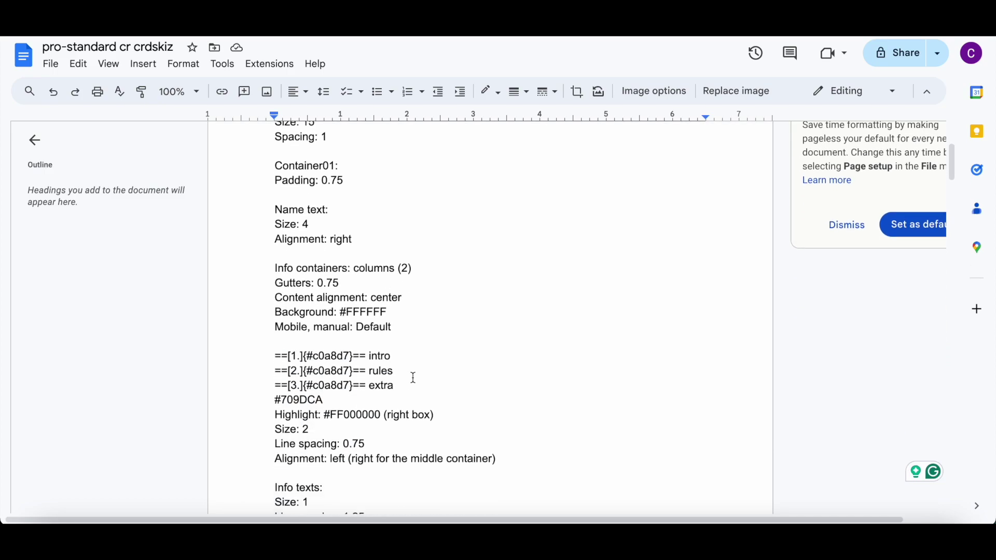
{"action": "key", "text": "ctrl+shift+Tab"}
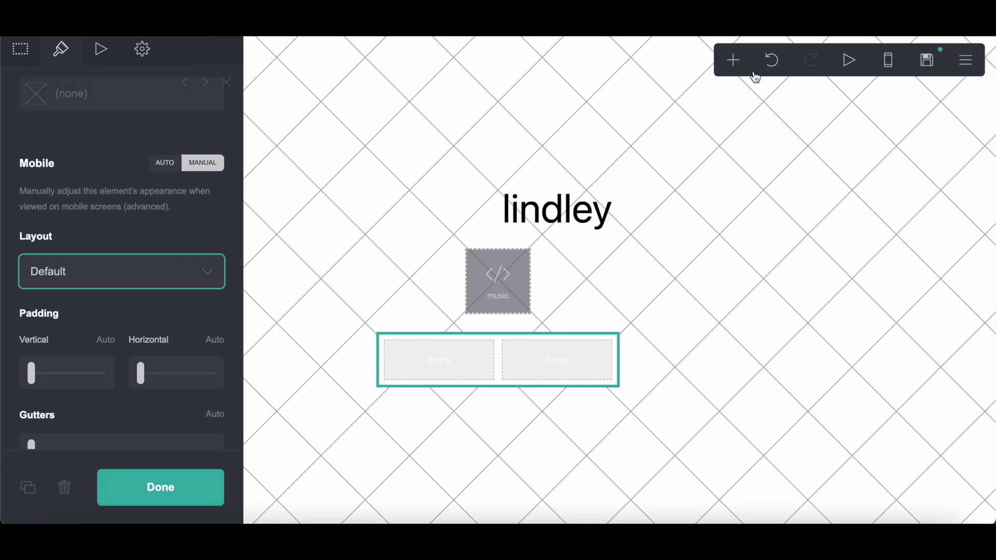
Step: Add an image to the left column, uploading a photo from Downloads without cropping
{"action": "left_click", "coordinate": [732, 60]}
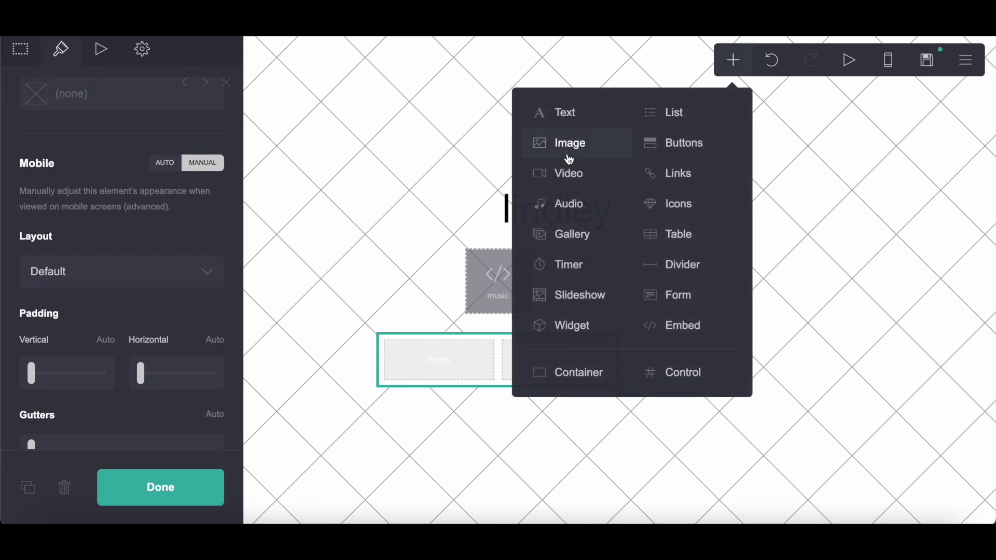
{"action": "left_click", "coordinate": [566, 157]}
{"action": "left_click", "coordinate": [138, 201]}
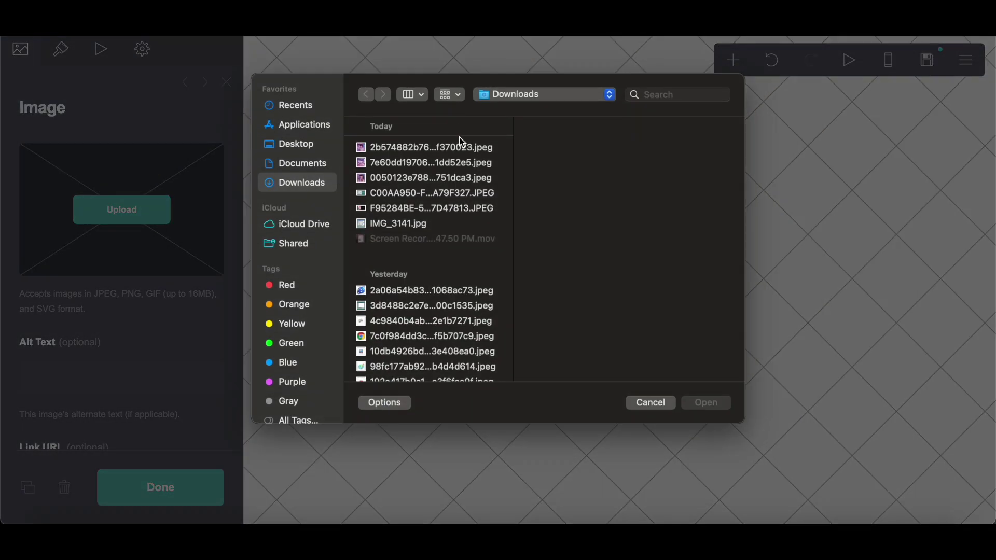
{"action": "left_click", "coordinate": [452, 150]}
{"action": "key", "text": "Down"}
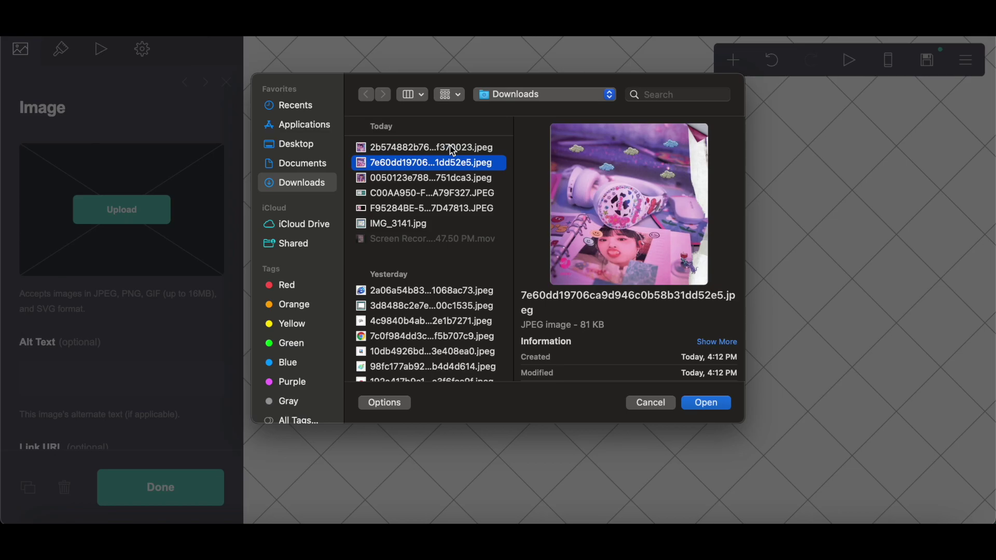
{"action": "key", "text": "Down"}
{"action": "left_click", "coordinate": [713, 407]}
{"action": "left_click", "coordinate": [22, 55]}
{"action": "left_click", "coordinate": [953, 53]}
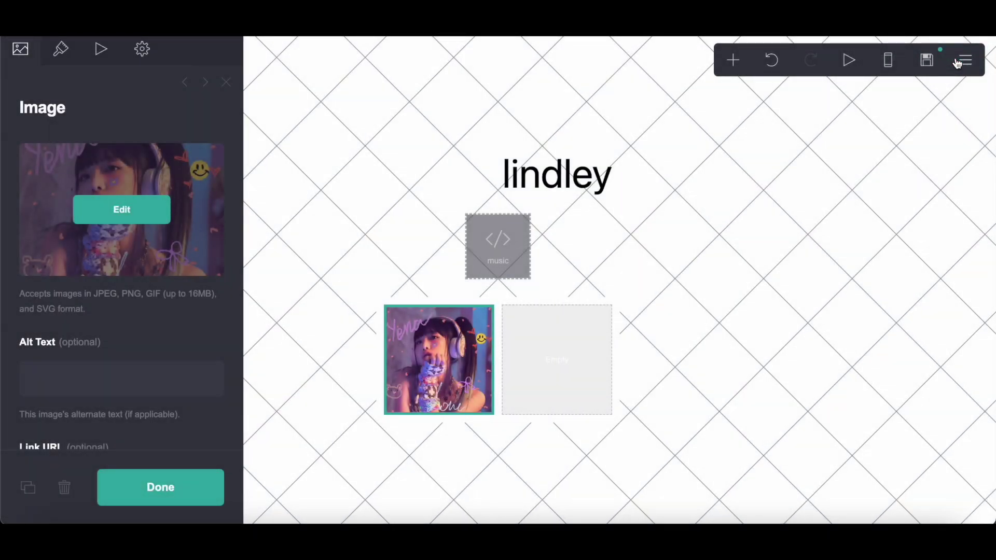
{"action": "left_click", "coordinate": [741, 67]}
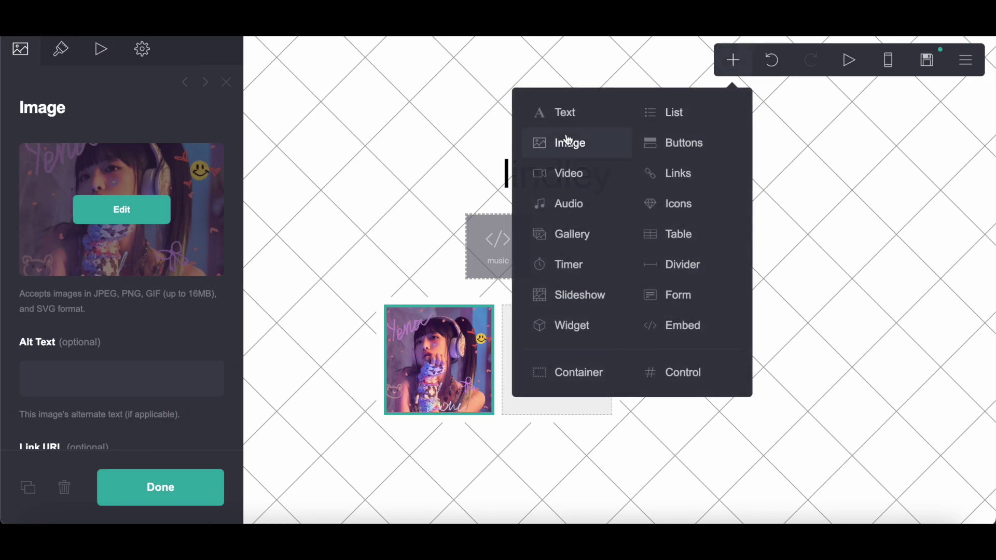
Step: Add a text element in the right column and paste the '1. intro' heading markup from the notes
{"action": "left_click", "coordinate": [563, 118]}
{"action": "left_click_drag", "start_coordinate": [438, 417], "coordinate": [587, 347]}
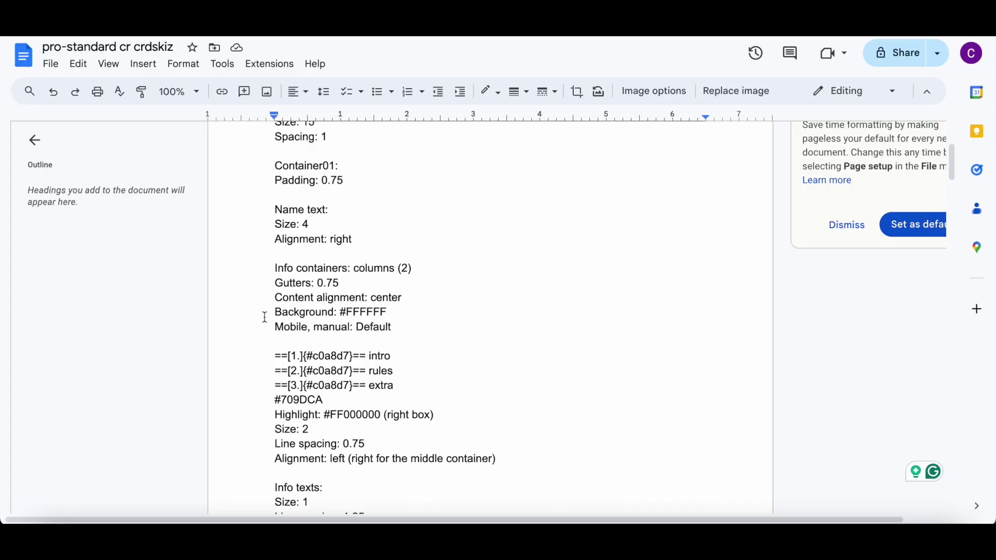
{"action": "left_click_drag", "start_coordinate": [257, 356], "coordinate": [458, 350]}
{"action": "right_click", "coordinate": [458, 350]}
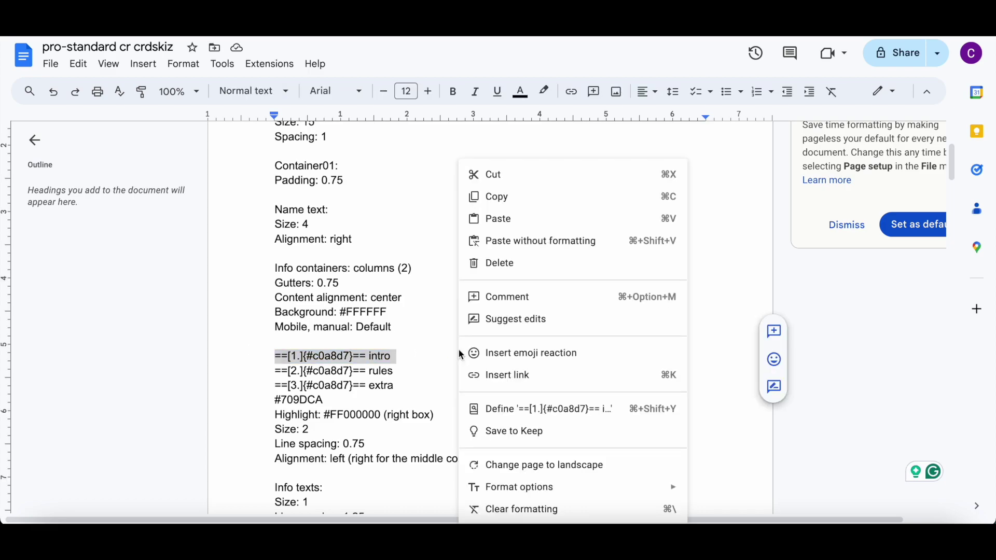
{"action": "left_click", "coordinate": [506, 199]}
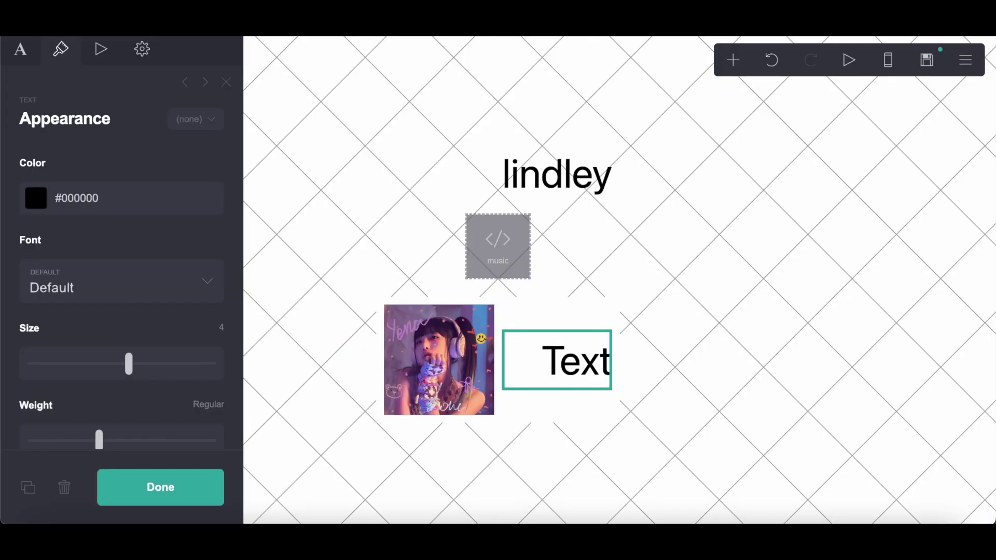
{"action": "left_click", "coordinate": [21, 49]}
{"action": "left_click", "coordinate": [18, 171]}
{"action": "left_click", "coordinate": [50, 168]}
{"action": "double_click", "coordinate": [51, 167]}
{"action": "right_click", "coordinate": [52, 165]}
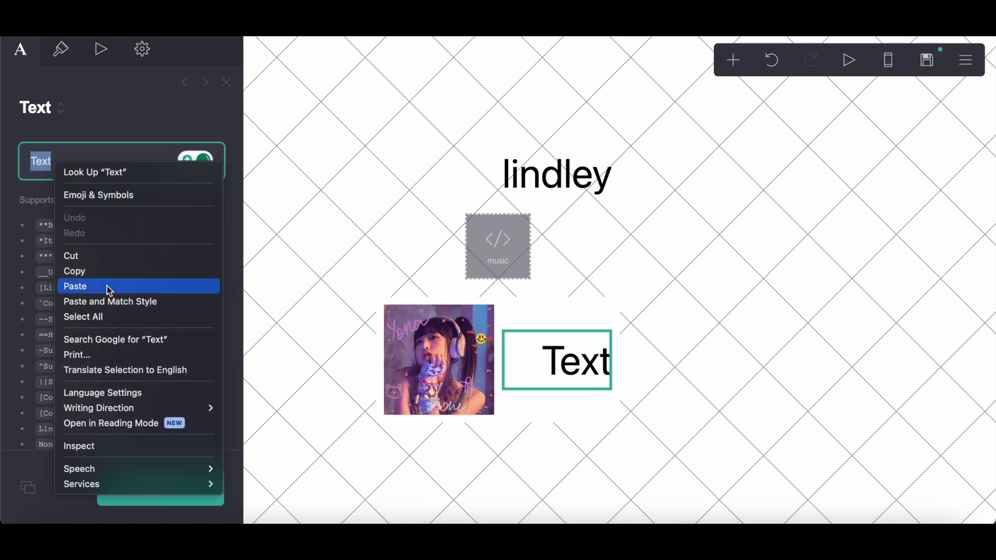
{"action": "left_click", "coordinate": [106, 285]}
Step: Style the heading with size 2, left alignment and a fully transparent highlight
{"action": "left_click", "coordinate": [59, 54]}
{"action": "left_click", "coordinate": [221, 397]}
{"action": "type", "text": "2"}
{"action": "key", "text": "Return"}
{"action": "scroll", "coordinate": [157, 383], "scroll_direction": "down", "scroll_amount": 12}
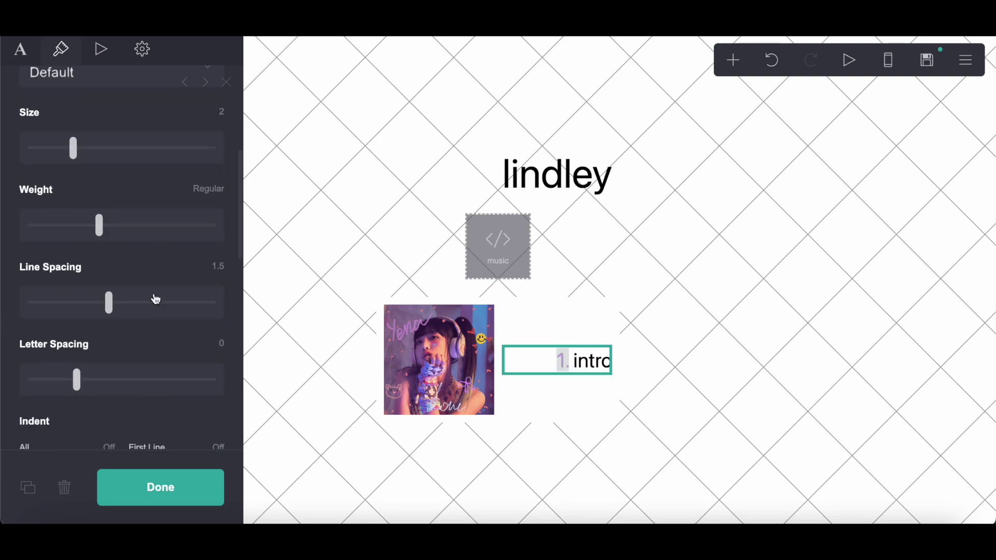
{"action": "scroll", "coordinate": [163, 340], "scroll_direction": "down", "scroll_amount": 5}
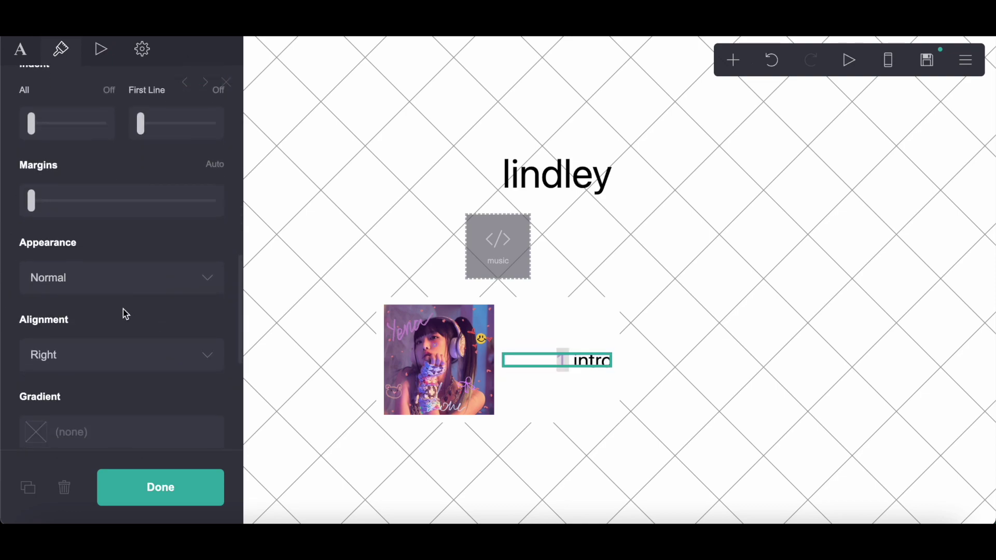
{"action": "left_click", "coordinate": [103, 366]}
{"action": "left_click", "coordinate": [96, 324]}
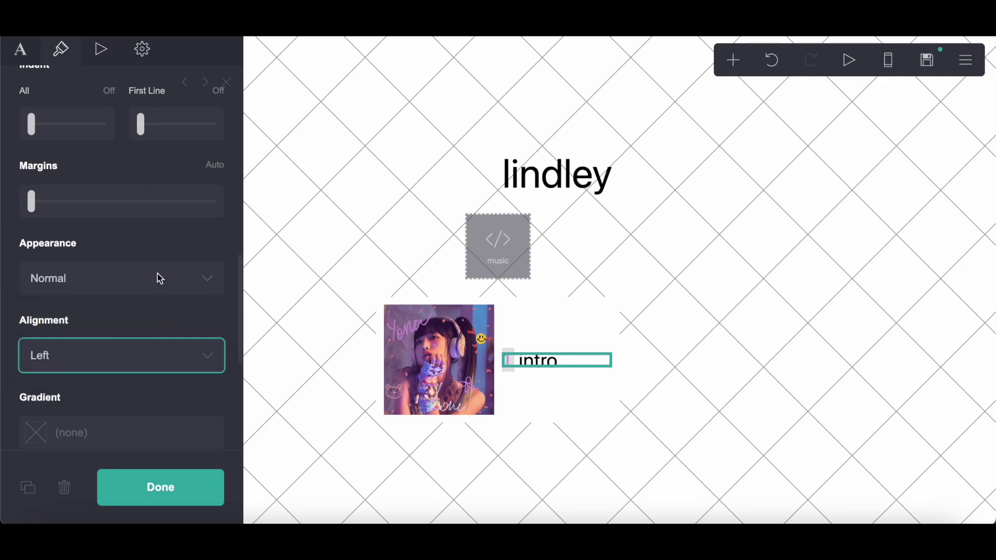
{"action": "scroll", "coordinate": [163, 290], "scroll_direction": "up", "scroll_amount": 5}
{"action": "left_click", "coordinate": [171, 269]}
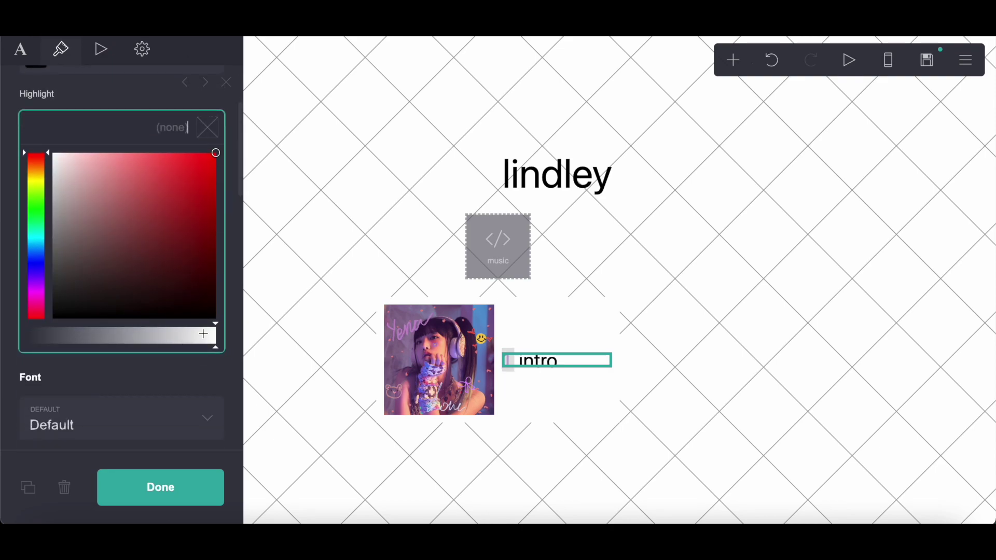
{"action": "left_click_drag", "start_coordinate": [203, 333], "coordinate": [3, 334]}
Step: Set the heading text colour to #709DCA, copied from the notes
{"action": "key", "text": "alt+Tab"}
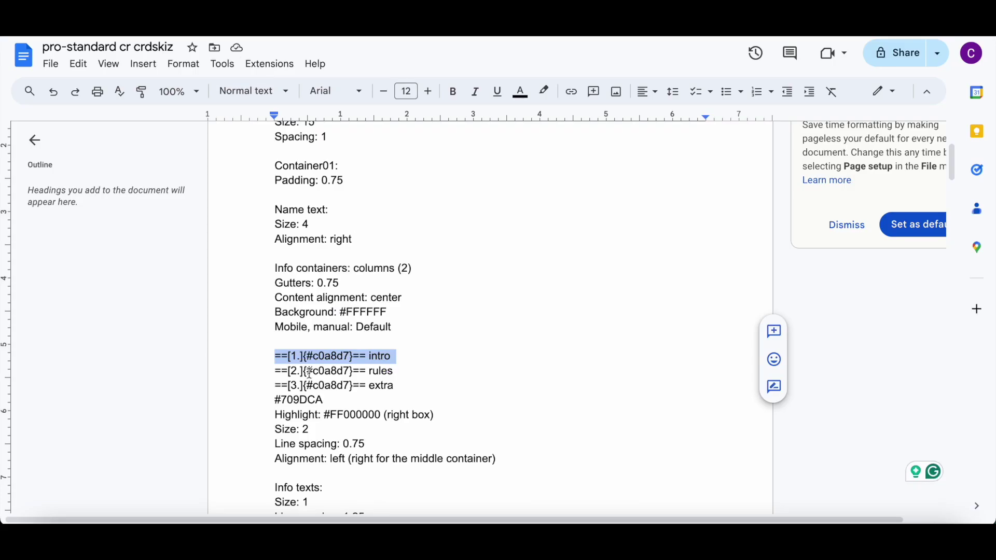
{"action": "left_click_drag", "start_coordinate": [269, 402], "coordinate": [362, 402]}
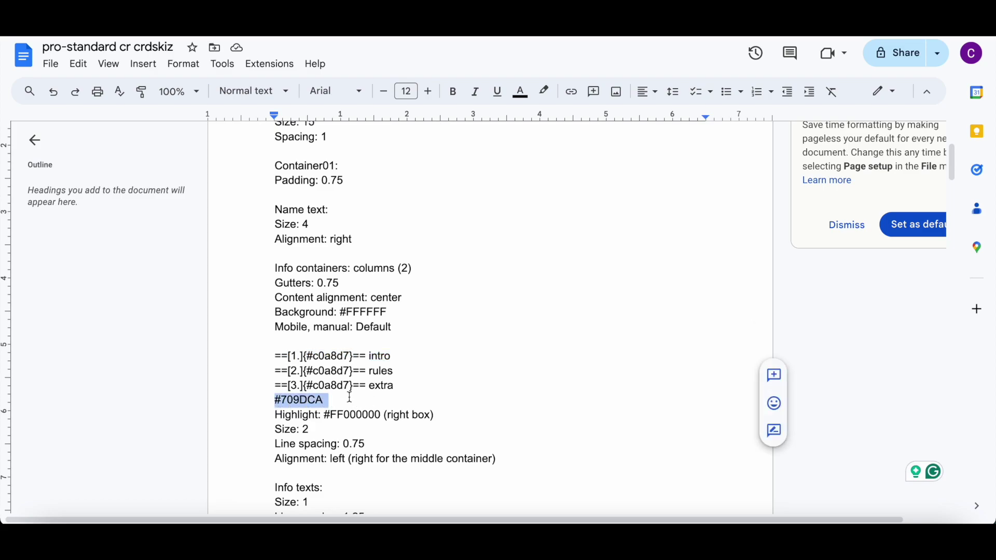
{"action": "right_click", "coordinate": [343, 396]}
{"action": "left_click", "coordinate": [385, 201]}
{"action": "key", "text": "alt+Tab"}
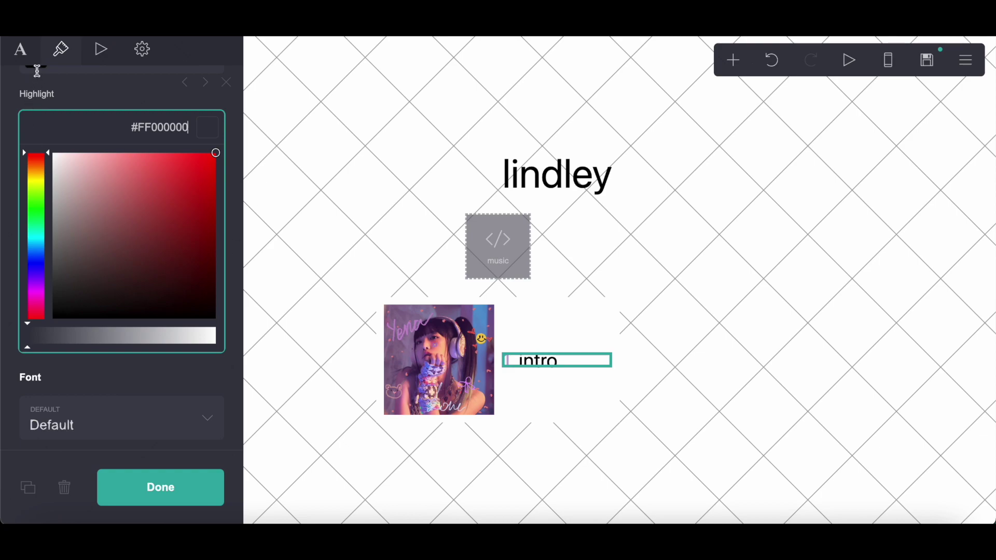
{"action": "scroll", "coordinate": [57, 73], "scroll_direction": "up", "scroll_amount": 3}
{"action": "right_click", "coordinate": [120, 198]}
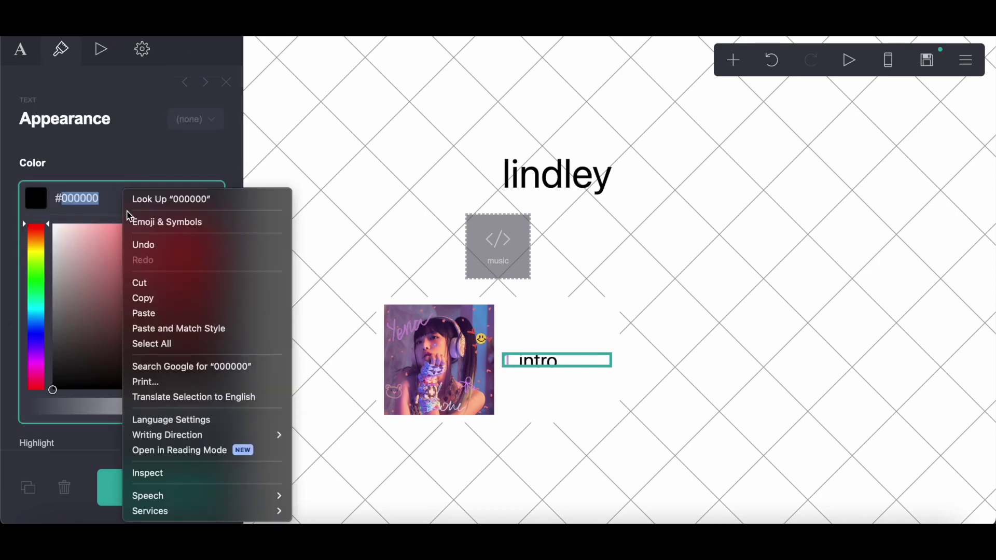
{"action": "left_click", "coordinate": [161, 313]}
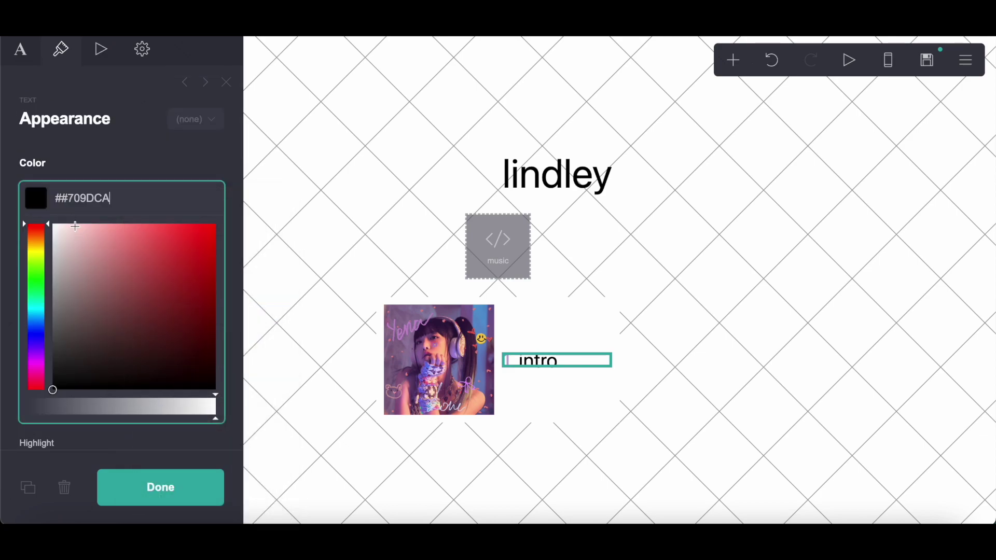
{"action": "left_click", "coordinate": [67, 200]}
{"action": "key", "text": "BackSpace"}
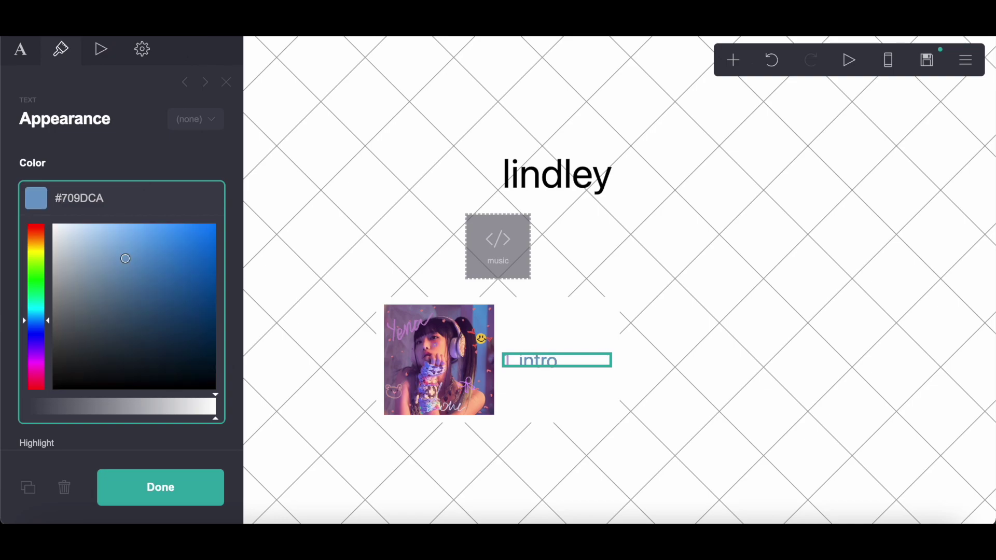
Step: Add a new text element below the '1. intro' heading
{"action": "left_click", "coordinate": [733, 61]}
{"action": "left_click", "coordinate": [596, 115]}
{"action": "left_click", "coordinate": [110, 196]}
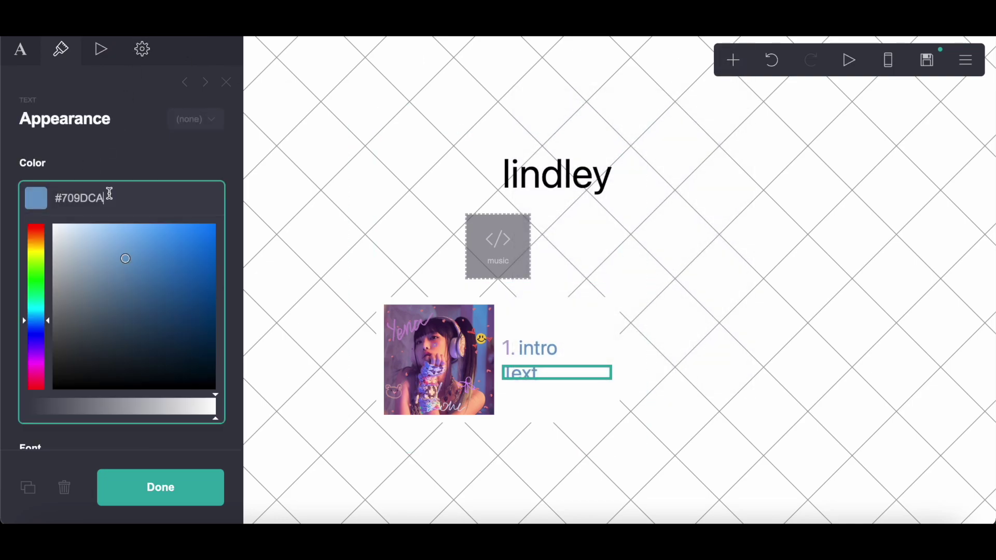
Step: Set the new text to Poppins, size 1, with line spacing 1.25
{"action": "left_click_drag", "start_coordinate": [110, 289], "coordinate": [2, 516]}
{"action": "left_click", "coordinate": [105, 173]}
{"action": "left_click", "coordinate": [111, 289]}
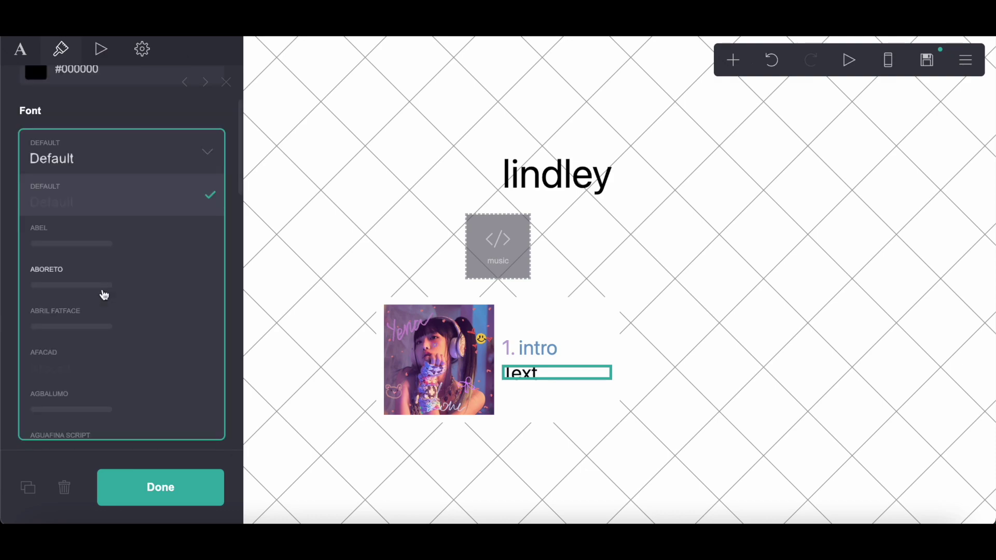
{"action": "scroll", "coordinate": [104, 293], "scroll_direction": "down", "scroll_amount": 15}
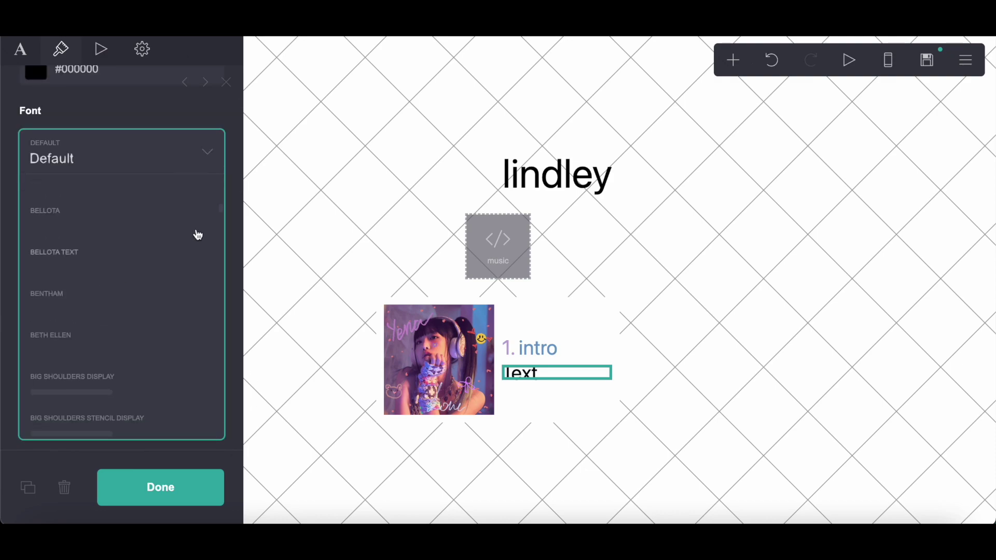
{"action": "left_click_drag", "start_coordinate": [223, 213], "coordinate": [225, 367]}
{"action": "scroll", "coordinate": [143, 327], "scroll_direction": "up", "scroll_amount": 10}
{"action": "scroll", "coordinate": [144, 328], "scroll_direction": "up", "scroll_amount": 3}
{"action": "scroll", "coordinate": [140, 324], "scroll_direction": "down", "scroll_amount": 4}
{"action": "left_click", "coordinate": [133, 314]}
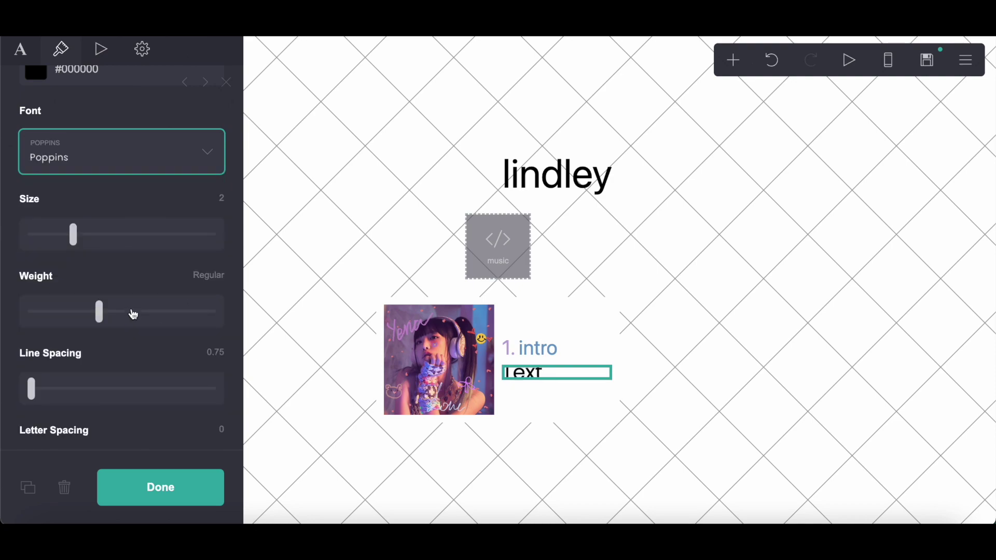
{"action": "left_click", "coordinate": [223, 203]}
{"action": "left_click", "coordinate": [215, 353]}
{"action": "type", "text": "1"}
{"action": "key", "text": "Return"}
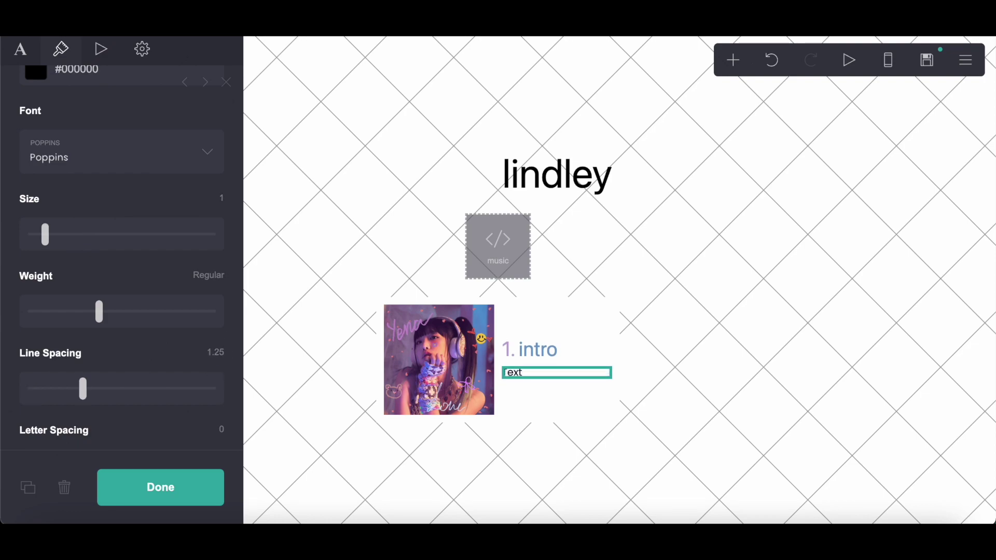
Step: Copy the intro paragraph and paste it in place of the placeholder text
{"action": "key", "text": "alt+Tab"}
{"action": "scroll", "coordinate": [309, 335], "scroll_direction": "down", "scroll_amount": 4}
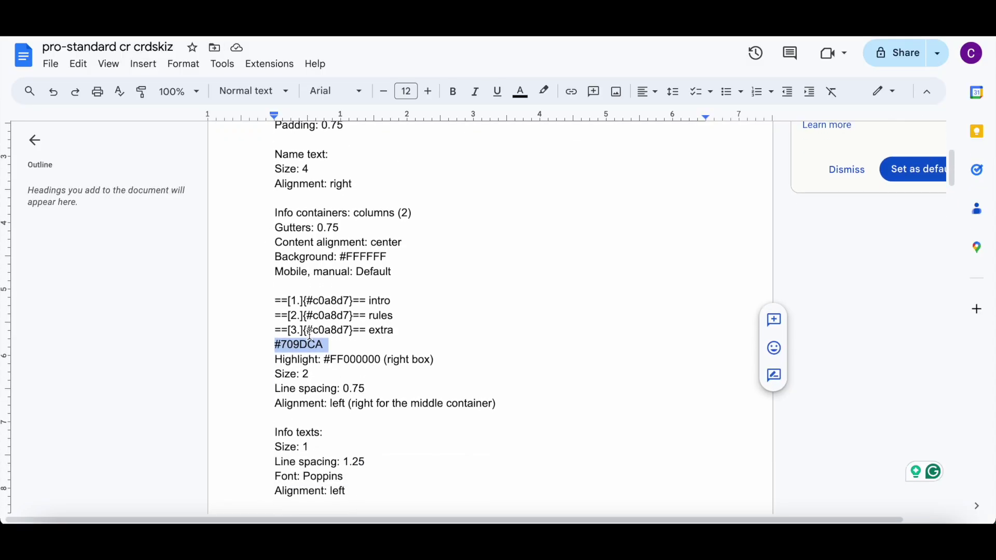
{"action": "scroll", "coordinate": [310, 334], "scroll_direction": "down", "scroll_amount": 3}
{"action": "scroll", "coordinate": [309, 335], "scroll_direction": "up", "scroll_amount": 4}
{"action": "key", "text": "alt+Tab"}
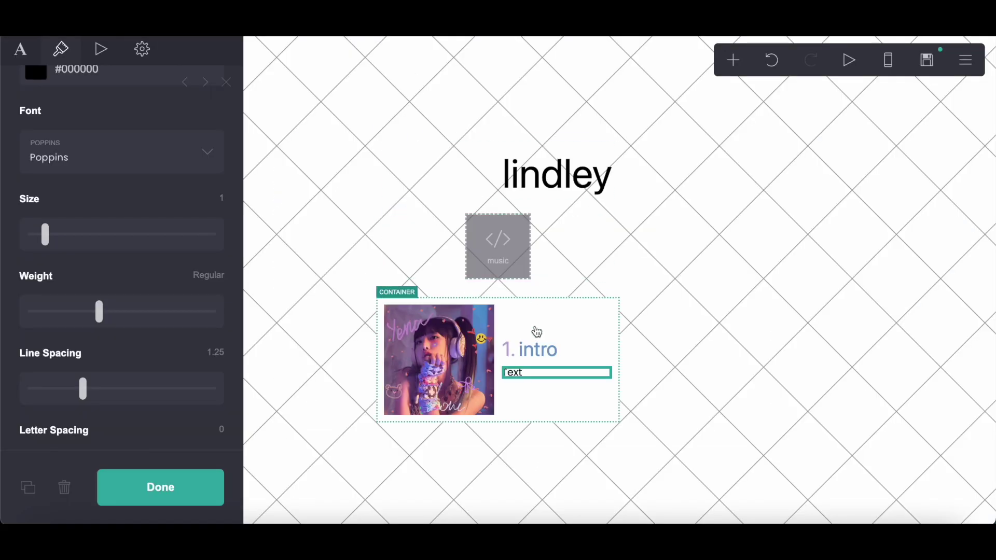
{"action": "scroll", "coordinate": [536, 322], "scroll_direction": "down", "scroll_amount": 2}
{"action": "left_click", "coordinate": [536, 315]}
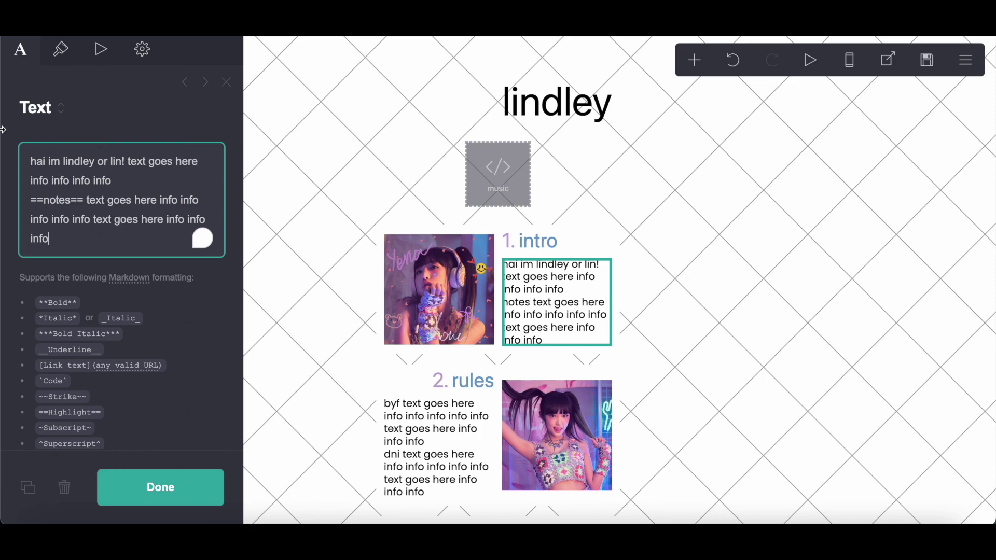
{"action": "left_click_drag", "start_coordinate": [27, 159], "coordinate": [49, 240]}
{"action": "right_click", "coordinate": [77, 190]}
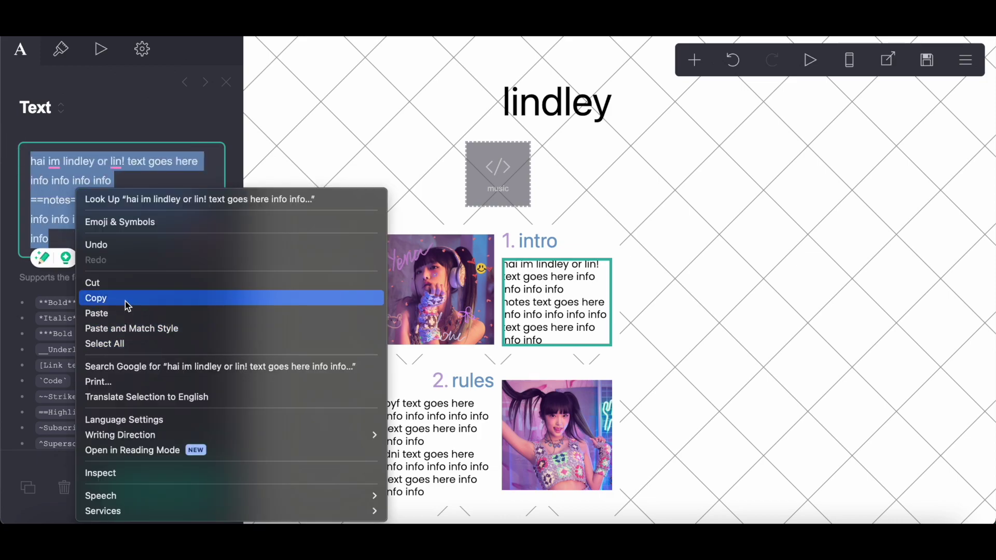
{"action": "left_click", "coordinate": [125, 300]}
{"action": "scroll", "coordinate": [78, 182], "scroll_direction": "down", "scroll_amount": 5}
{"action": "left_click", "coordinate": [21, 50]}
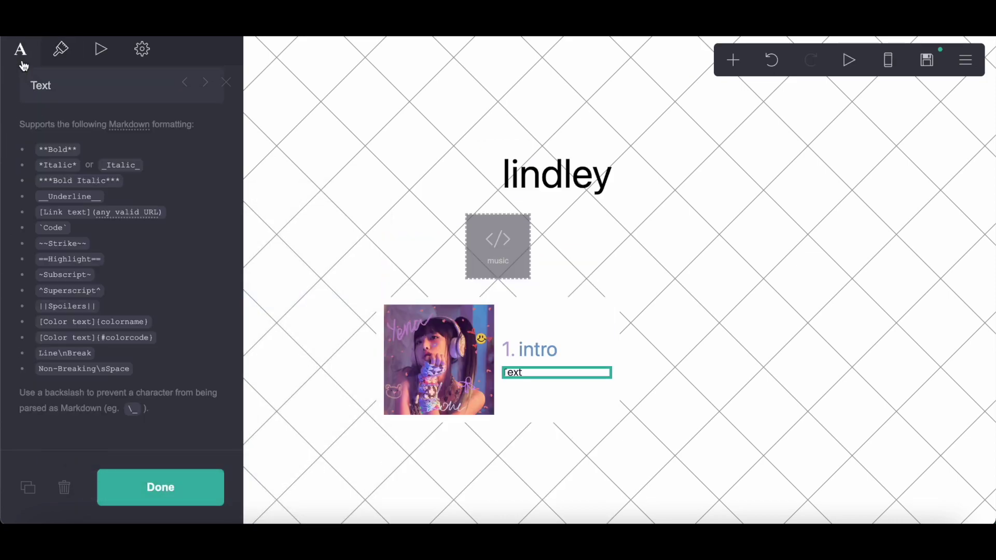
{"action": "double_click", "coordinate": [41, 85]}
{"action": "right_click", "coordinate": [102, 86]}
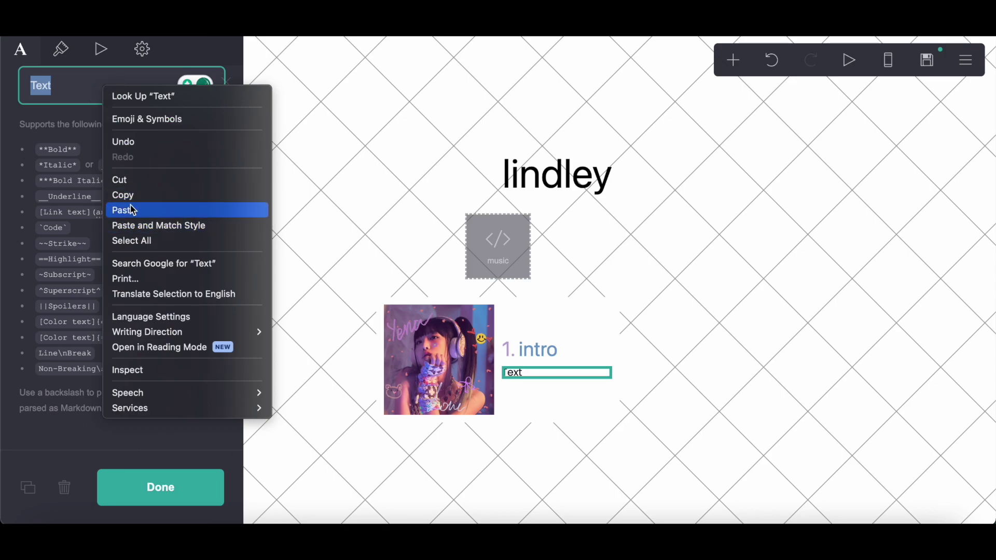
{"action": "left_click", "coordinate": [125, 210]}
Step: Add a two-column container below the intro card with an image inside
{"action": "left_click", "coordinate": [733, 60]}
{"action": "left_click", "coordinate": [583, 377]}
{"action": "left_click", "coordinate": [36, 100]}
{"action": "left_click", "coordinate": [62, 188]}
{"action": "left_click", "coordinate": [62, 204]}
{"action": "left_click", "coordinate": [733, 60]}
{"action": "left_click", "coordinate": [579, 145]}
Step: Move the image to the right column and upload the pigtails photo from Downloads uncropped
{"action": "left_click_drag", "start_coordinate": [480, 450], "coordinate": [551, 455]}
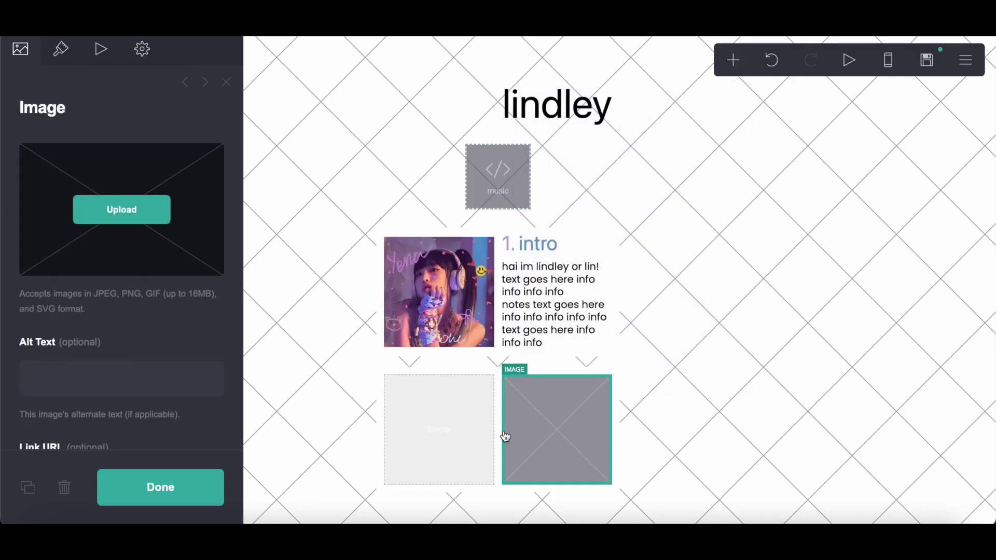
{"action": "left_click", "coordinate": [73, 222]}
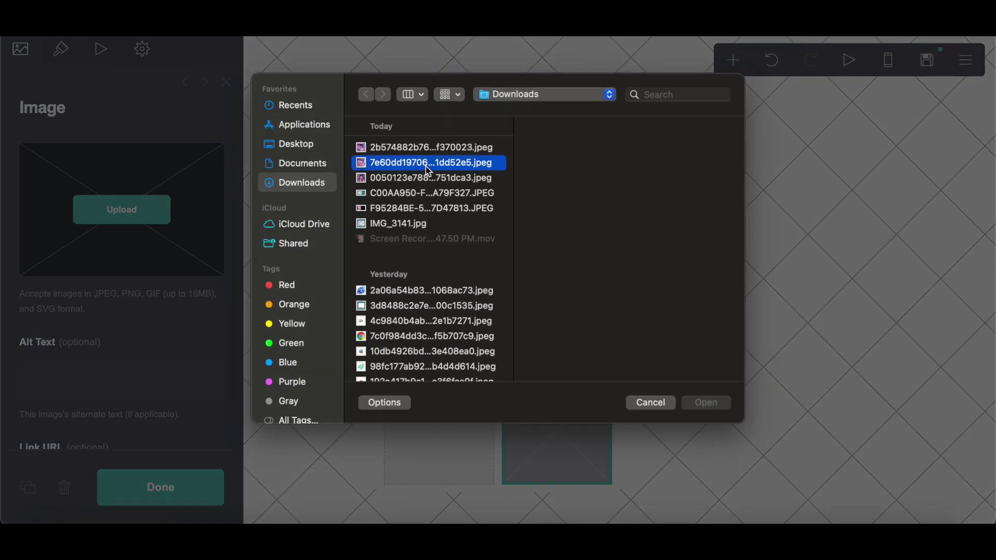
{"action": "left_click", "coordinate": [428, 165]}
{"action": "left_click", "coordinate": [429, 149]}
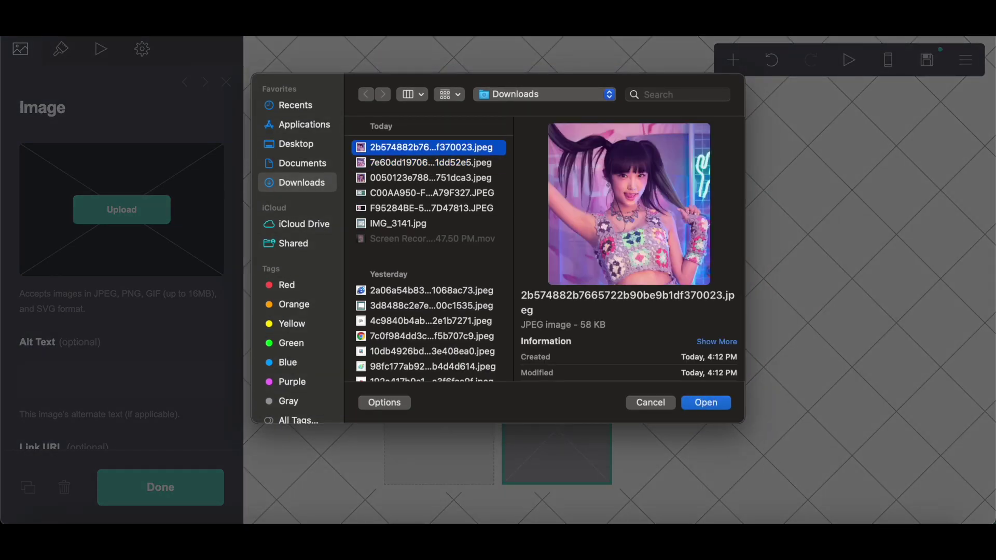
{"action": "left_click", "coordinate": [702, 403]}
{"action": "left_click", "coordinate": [23, 51]}
{"action": "left_click", "coordinate": [958, 61]}
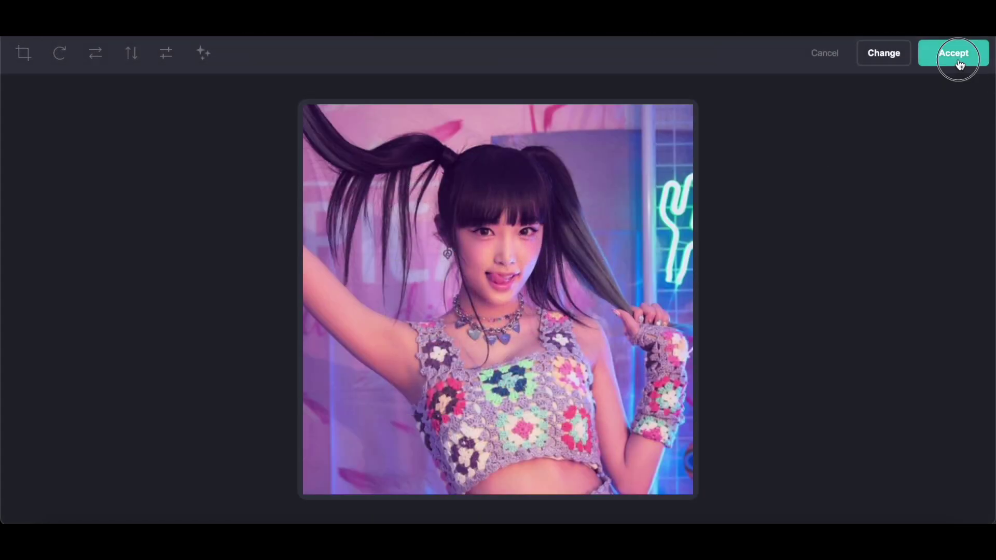
{"action": "left_click", "coordinate": [524, 242]}
{"action": "left_click", "coordinate": [733, 60]}
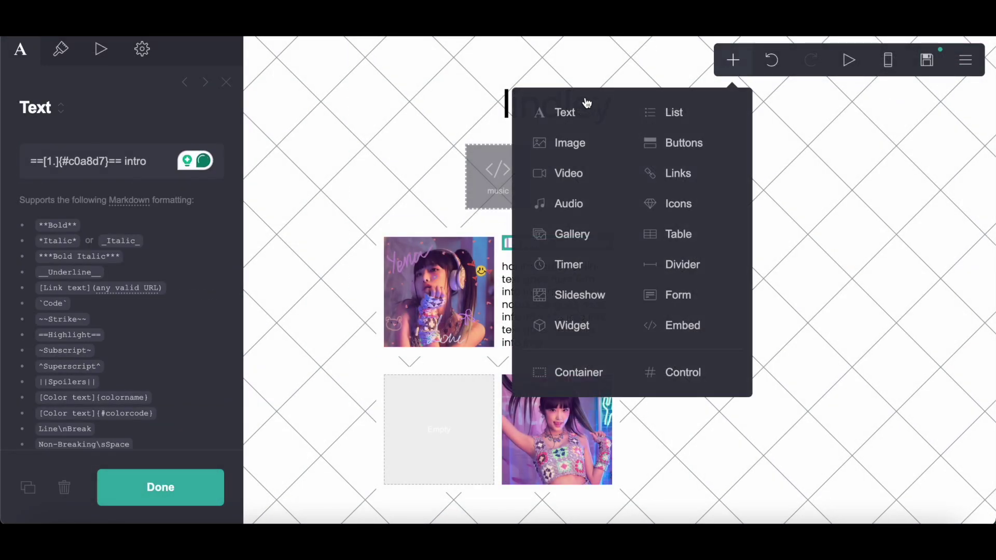
Step: Add a text element in the bottom-left box and paste the '2. rules' heading markup into it
{"action": "left_click", "coordinate": [587, 104]}
{"action": "left_click_drag", "start_coordinate": [533, 265], "coordinate": [438, 430]}
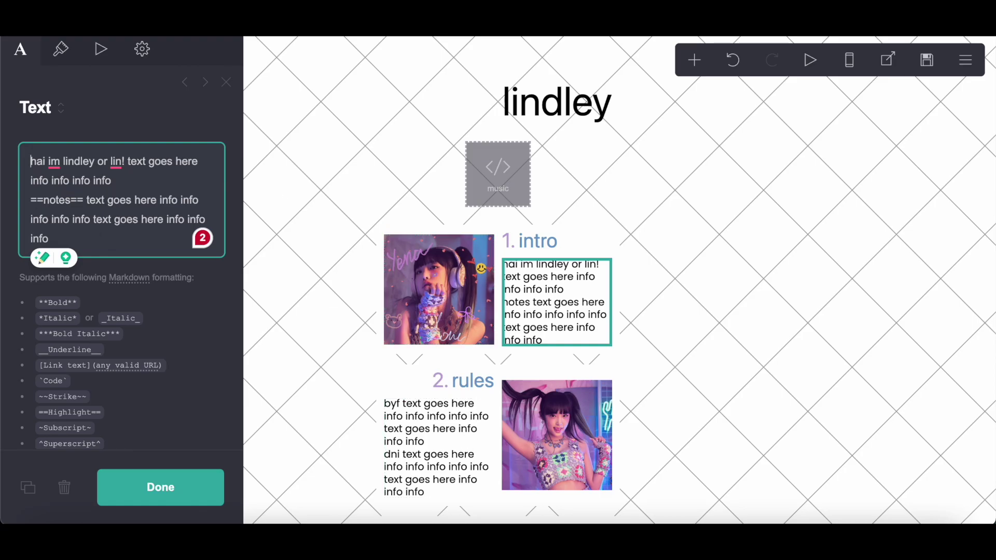
{"action": "key", "text": "super+Tab"}
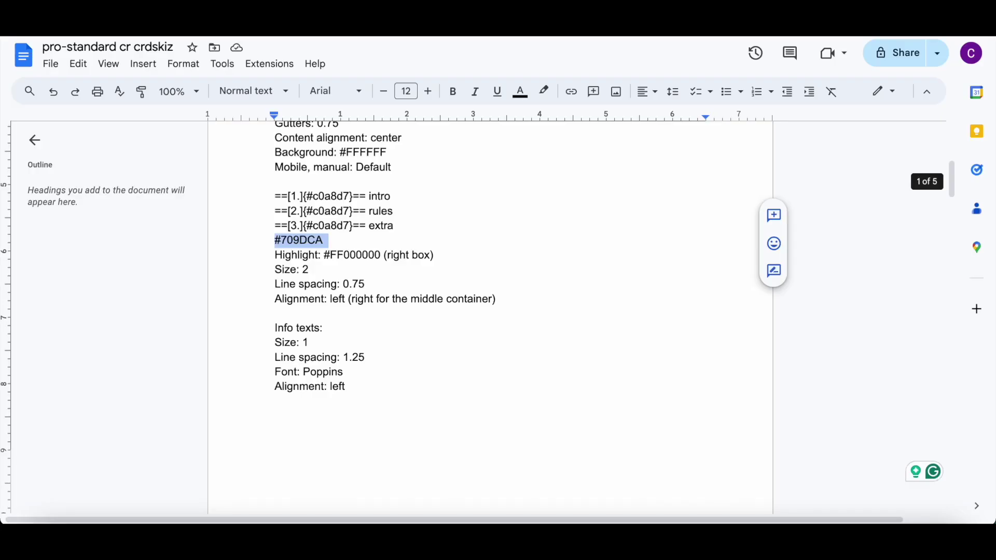
{"action": "left_click_drag", "start_coordinate": [257, 210], "coordinate": [435, 209]}
{"action": "right_click", "coordinate": [437, 210]}
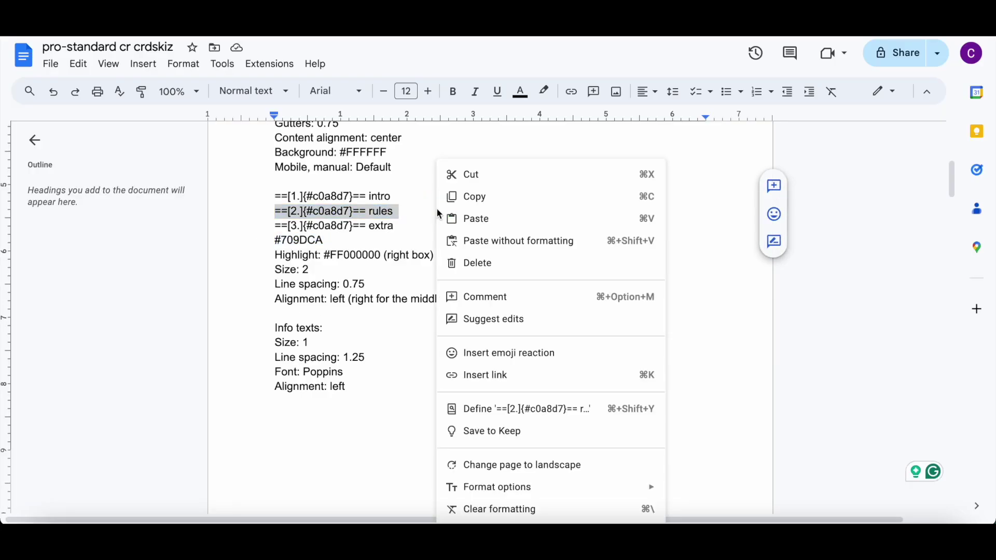
{"action": "left_click", "coordinate": [473, 196]}
{"action": "key", "text": "super+Tab"}
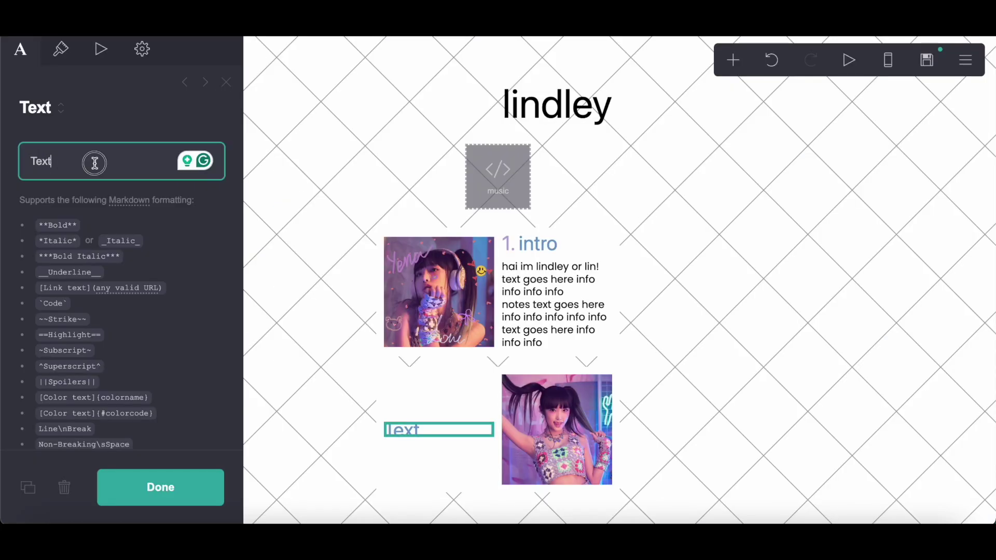
{"action": "double_click", "coordinate": [95, 163]}
{"action": "right_click", "coordinate": [95, 163]}
{"action": "left_click", "coordinate": [127, 283]}
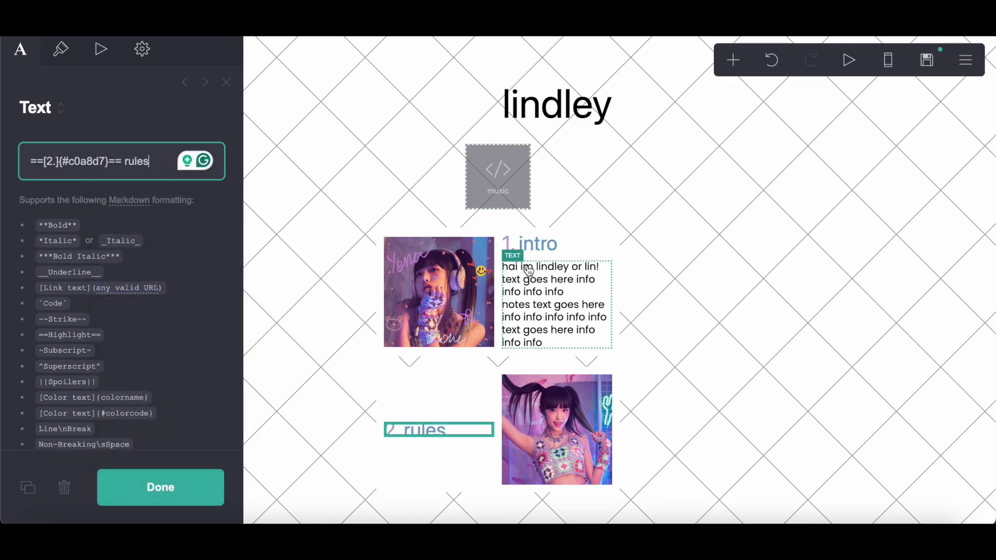
Step: Add another text element under the '2. rules' heading
{"action": "left_click", "coordinate": [530, 267]}
{"action": "left_click", "coordinate": [733, 60]}
{"action": "left_click", "coordinate": [587, 110]}
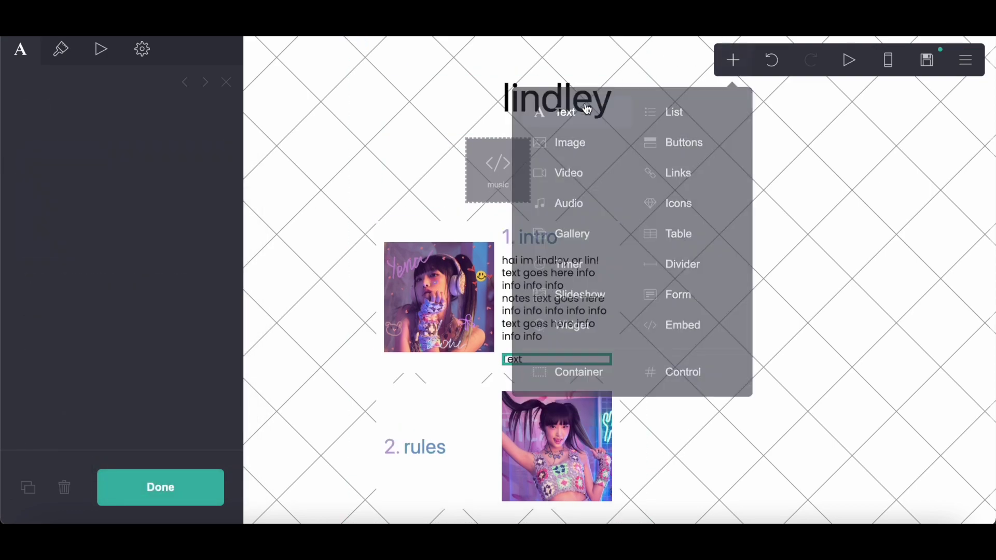
{"action": "left_click_drag", "start_coordinate": [557, 362], "coordinate": [438, 442]}
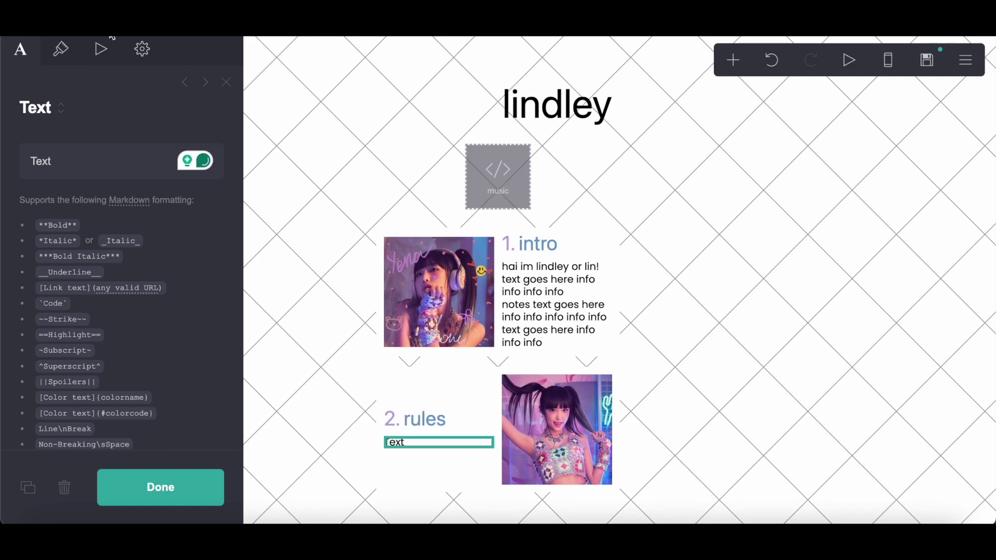
{"action": "left_click", "coordinate": [143, 50]}
{"action": "left_click", "coordinate": [62, 51]}
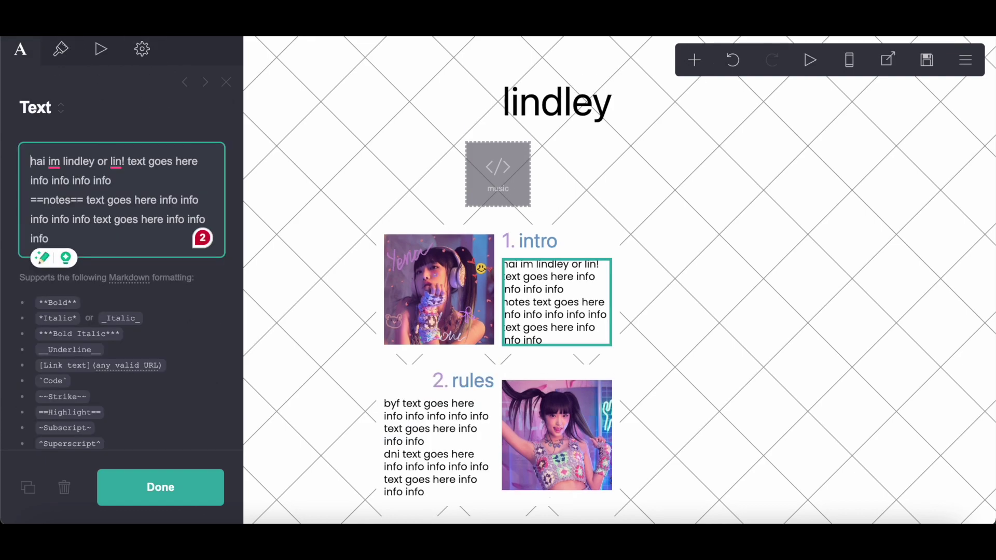
Step: Copy the byf and dni rules text and paste it into the new text element
{"action": "left_click", "coordinate": [438, 446]}
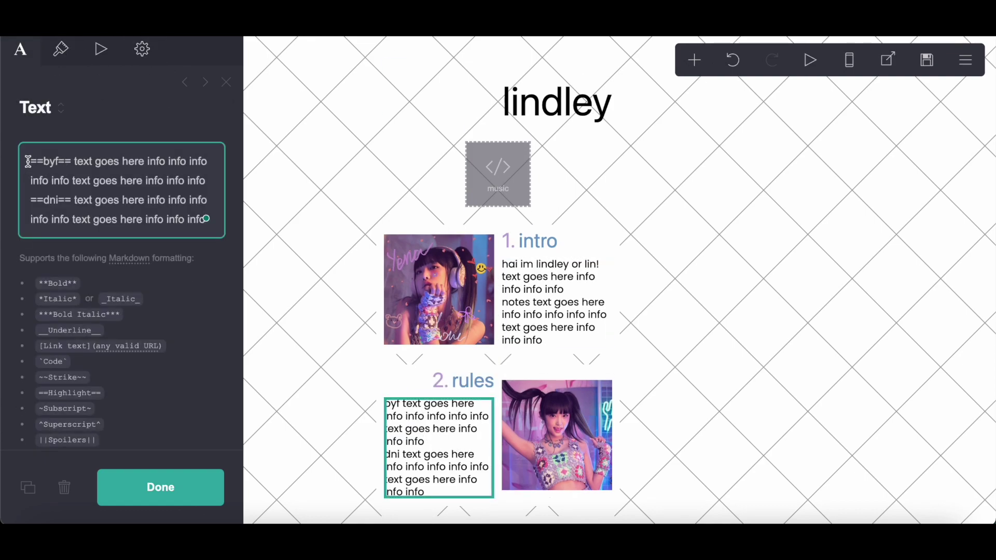
{"action": "left_click_drag", "start_coordinate": [28, 161], "coordinate": [225, 256]}
{"action": "right_click", "coordinate": [147, 225]}
{"action": "left_click", "coordinate": [195, 301]}
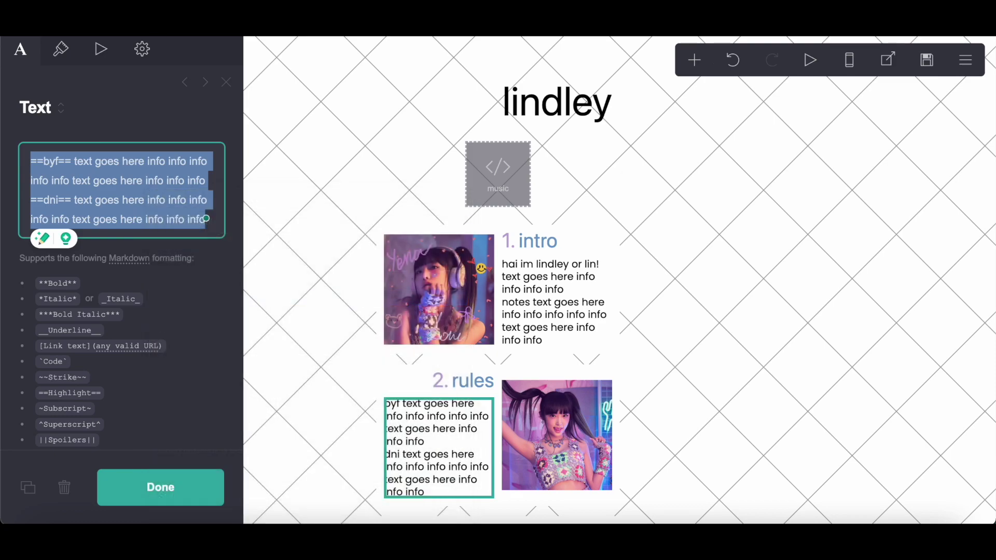
{"action": "key", "text": "BackSpace"}
{"action": "left_click", "coordinate": [61, 51]}
{"action": "left_click", "coordinate": [21, 49]}
{"action": "left_click", "coordinate": [26, 163]}
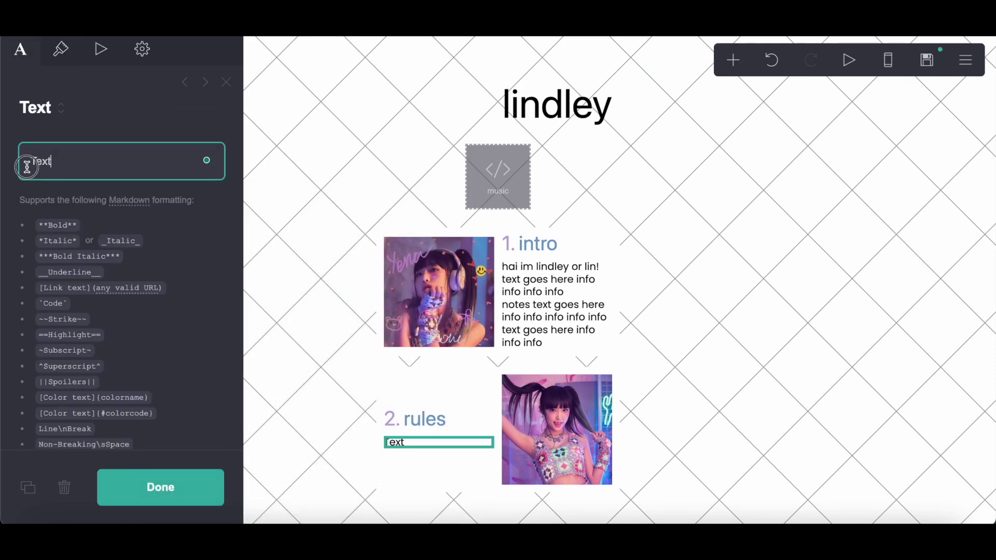
{"action": "right_click", "coordinate": [73, 167]}
{"action": "left_click", "coordinate": [102, 289]}
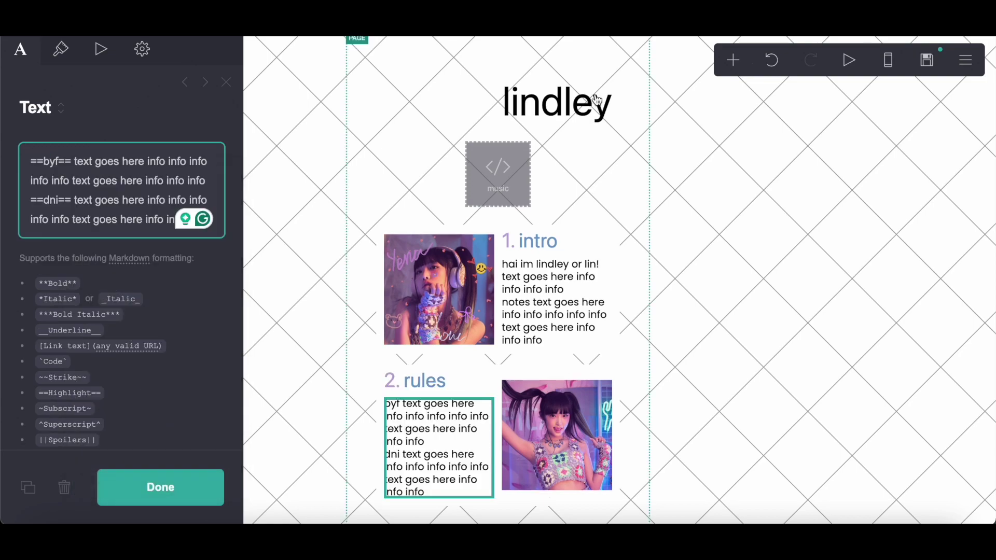
{"action": "left_click", "coordinate": [733, 60]}
Step: Add a two-column container at the page bottom with an image in its left column
{"action": "left_click", "coordinate": [578, 373]}
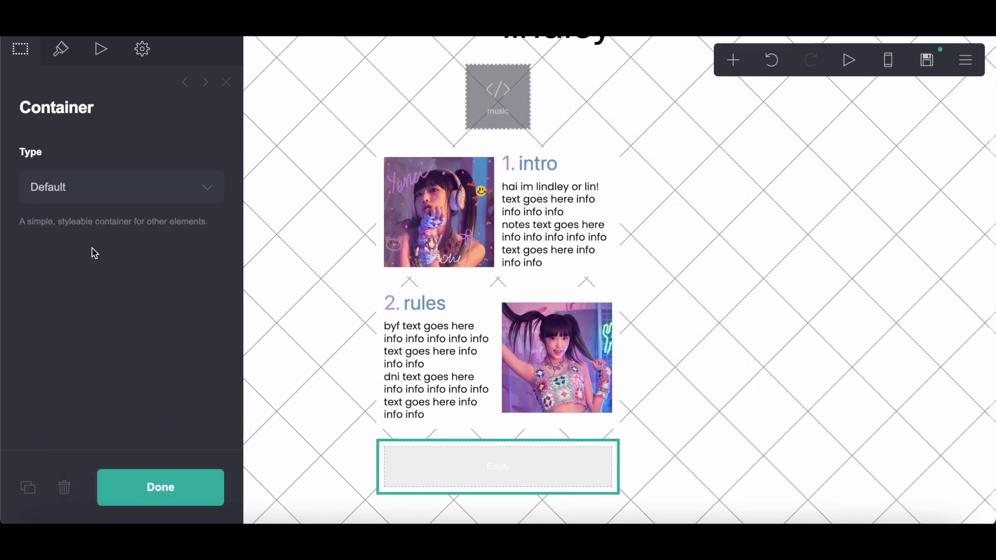
{"action": "left_click", "coordinate": [102, 202]}
{"action": "left_click", "coordinate": [101, 210]}
{"action": "left_click", "coordinate": [732, 61]}
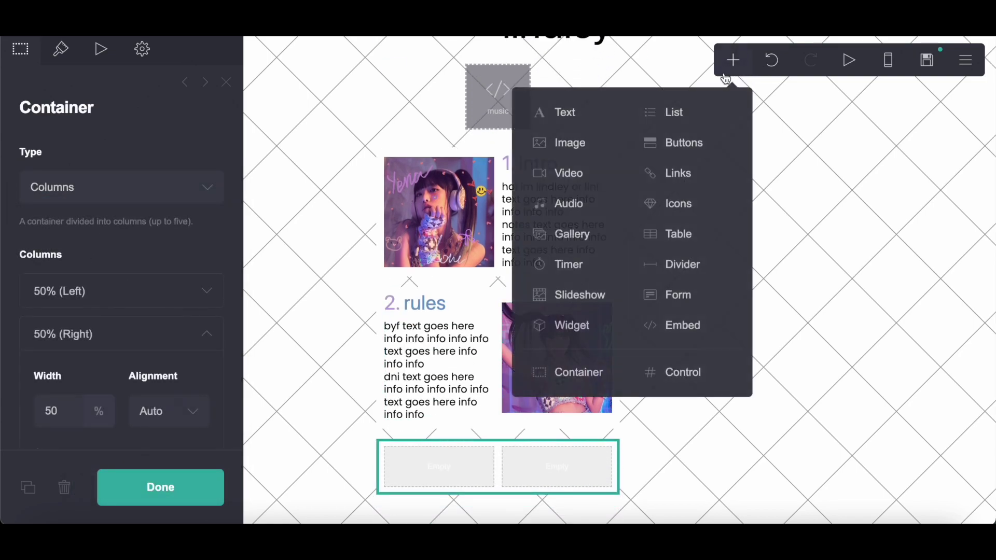
{"action": "left_click", "coordinate": [575, 148]}
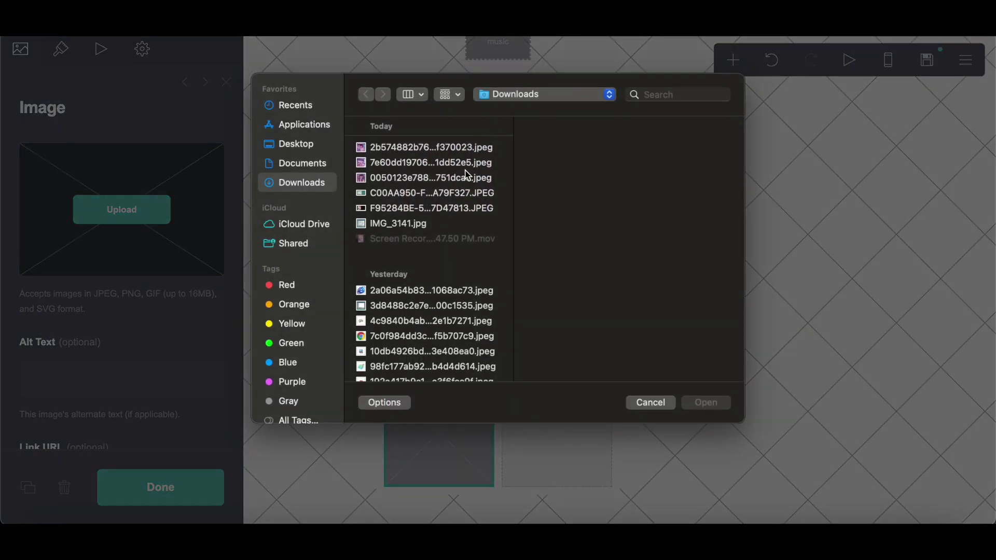
Step: Upload the purple-toned photo from Downloads into the left image without cropping
{"action": "left_click", "coordinate": [453, 176]}
{"action": "key", "text": "Up"}
{"action": "key", "text": "Up"}
{"action": "key", "text": "Down"}
{"action": "left_click", "coordinate": [718, 401]}
{"action": "left_click", "coordinate": [22, 49]}
{"action": "left_click", "coordinate": [982, 43]}
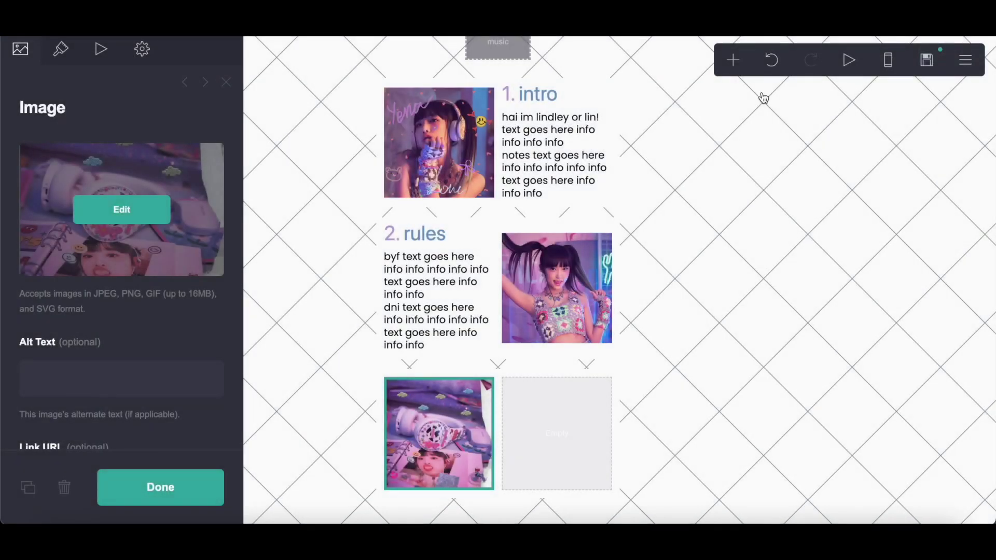
{"action": "left_click", "coordinate": [585, 102]}
{"action": "left_click", "coordinate": [733, 60]}
Step: Add a text element beside the third photo and right-align the '2. rules' heading
{"action": "left_click", "coordinate": [596, 115]}
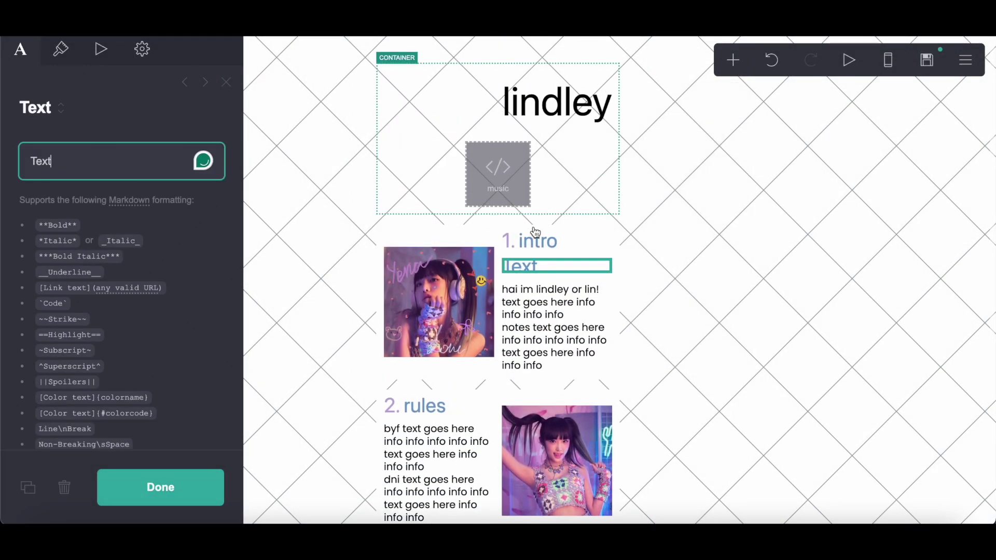
{"action": "left_click_drag", "start_coordinate": [516, 264], "coordinate": [565, 425]}
{"action": "left_click", "coordinate": [415, 229]}
{"action": "left_click", "coordinate": [60, 49]}
{"action": "scroll", "coordinate": [98, 194], "scroll_direction": "down", "scroll_amount": 8}
{"action": "left_click", "coordinate": [73, 135]}
{"action": "left_click", "coordinate": [73, 182]}
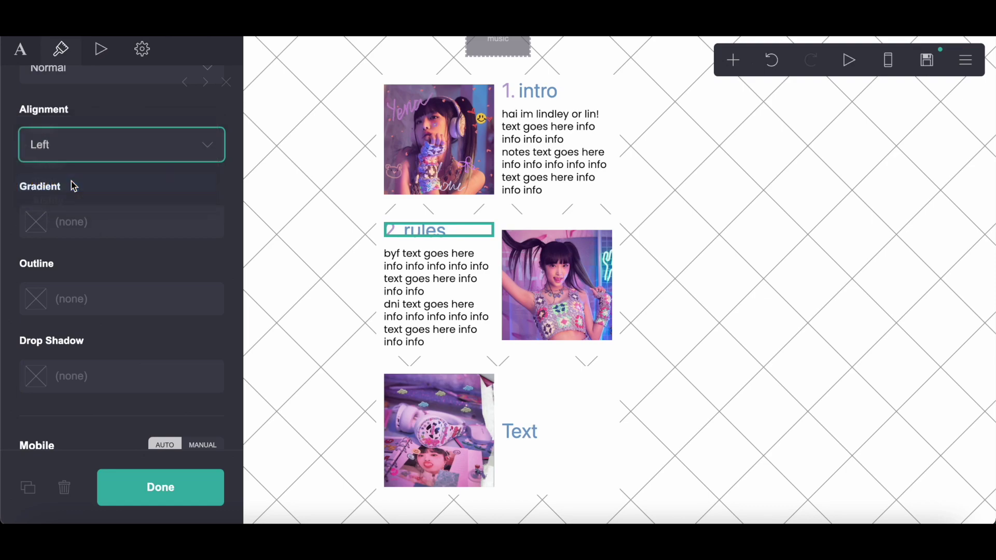
Step: Copy the '3. extra' heading markup from the notes to paste over the new placeholder text
{"action": "left_click", "coordinate": [539, 434]}
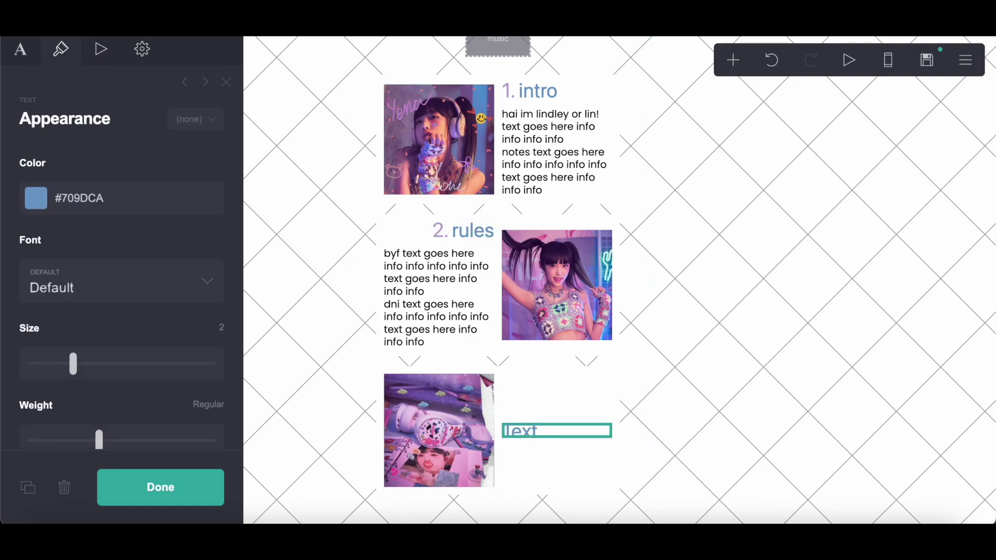
{"action": "key", "text": "super+Tab"}
{"action": "left_click_drag", "start_coordinate": [274, 226], "coordinate": [400, 227]}
{"action": "right_click", "coordinate": [416, 228]}
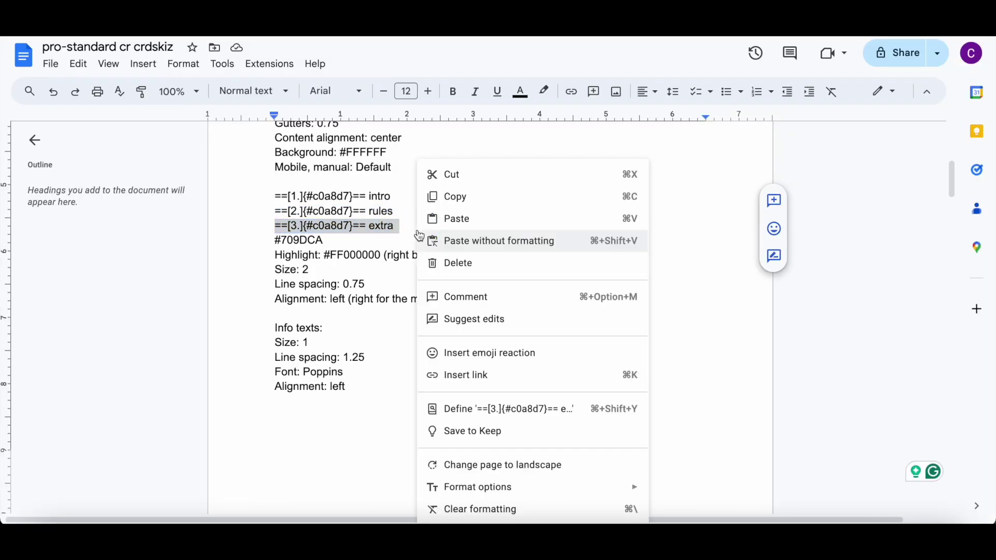
{"action": "left_click", "coordinate": [470, 208]}
{"action": "key", "text": "super+Tab"}
{"action": "left_click", "coordinate": [7, 62]}
{"action": "double_click", "coordinate": [82, 155]}
{"action": "right_click", "coordinate": [108, 154]}
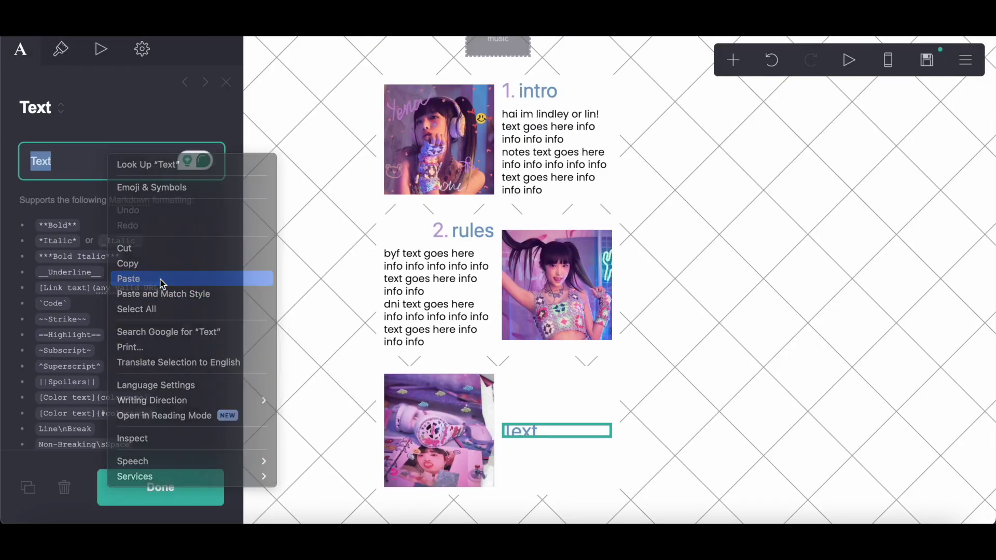
Step: Paste the extra heading and place a new text element under the 3. extra heading
{"action": "left_click", "coordinate": [160, 281]}
{"action": "left_click", "coordinate": [447, 290]}
{"action": "left_click", "coordinate": [739, 61]}
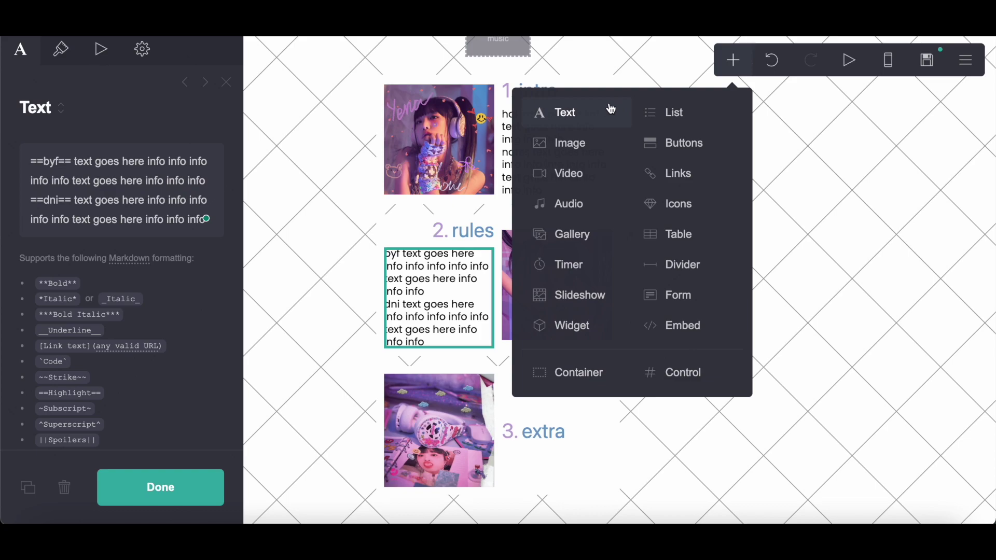
{"action": "left_click", "coordinate": [564, 113]}
{"action": "left_click_drag", "start_coordinate": [445, 346], "coordinate": [564, 436]}
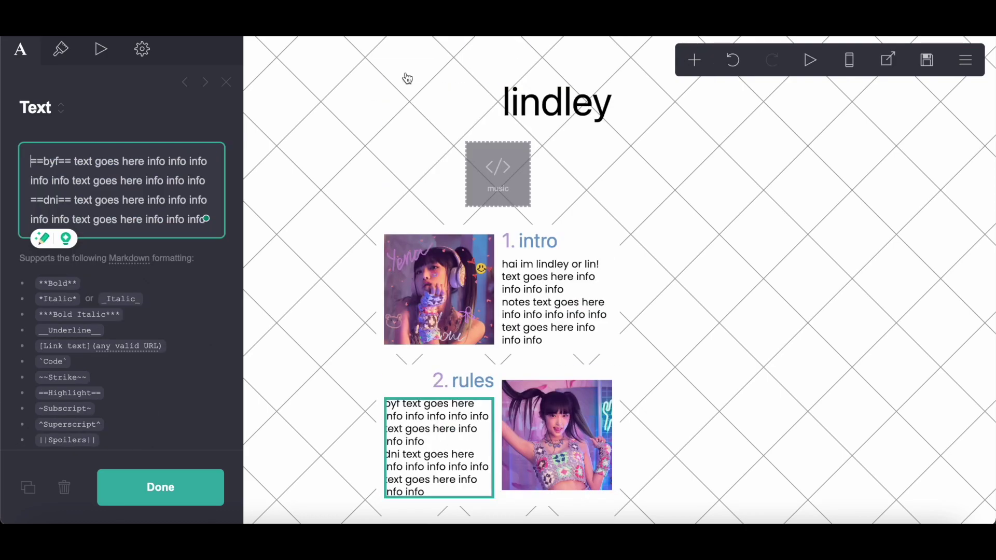
Step: Move the extra card's kpop and media text into the new text element
{"action": "scroll", "coordinate": [483, 395], "scroll_direction": "down", "scroll_amount": 5}
{"action": "left_click", "coordinate": [557, 337]}
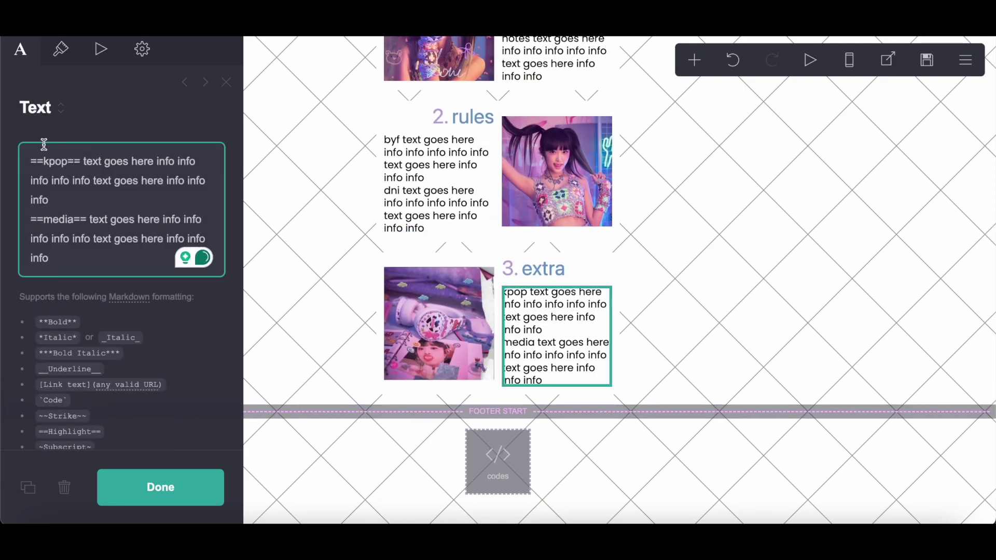
{"action": "key", "text": "super+a"}
{"action": "right_click", "coordinate": [82, 185]}
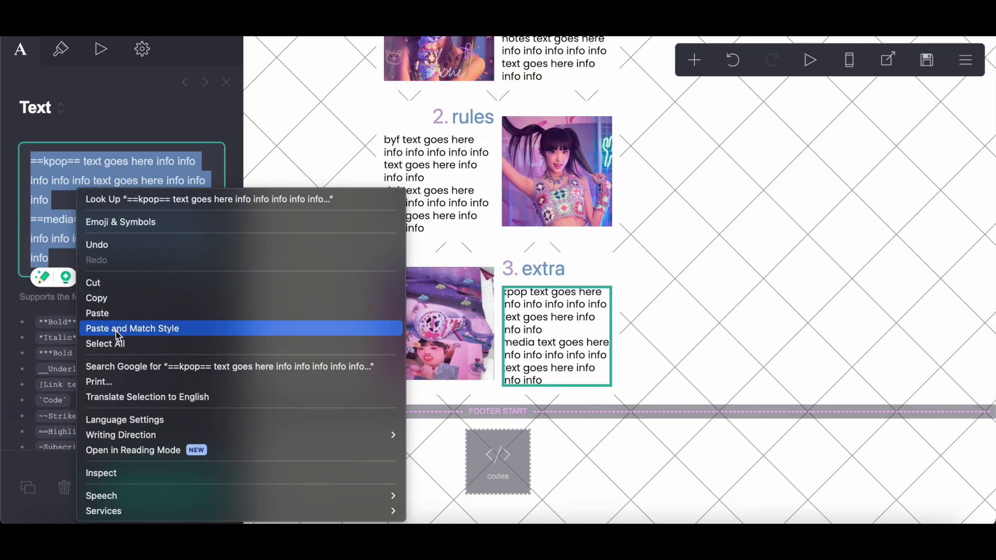
{"action": "left_click", "coordinate": [104, 296]}
{"action": "key", "text": "BackSpace"}
{"action": "double_click", "coordinate": [45, 168]}
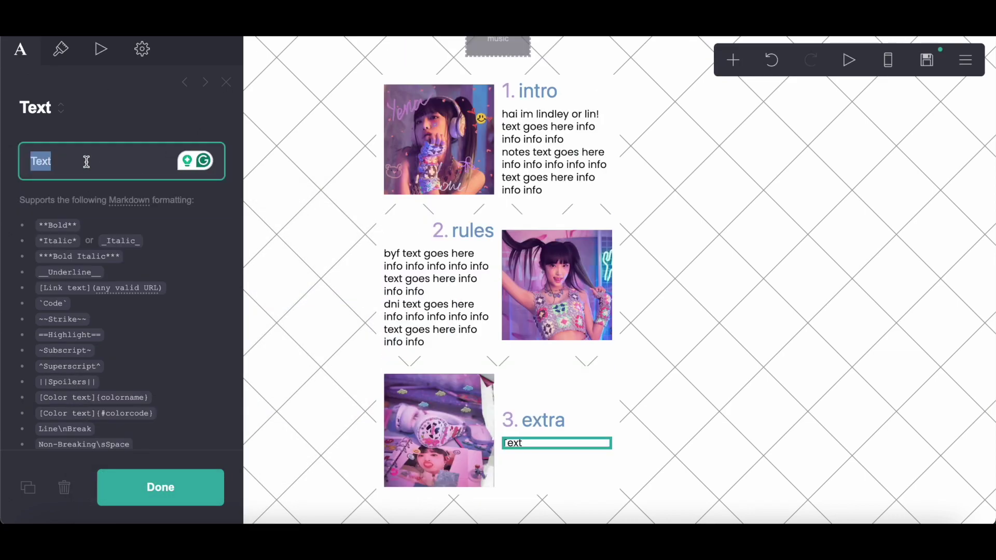
{"action": "right_click", "coordinate": [86, 161]}
{"action": "left_click", "coordinate": [103, 283]}
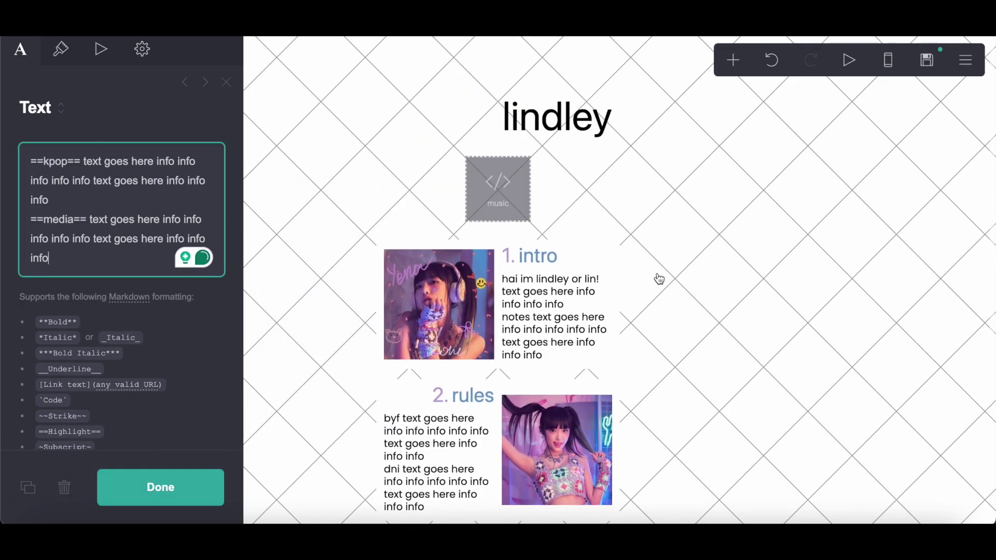
Step: Add a Control below the extra card and set its type to Footer Marker
{"action": "left_click", "coordinate": [733, 60]}
{"action": "left_click", "coordinate": [683, 373]}
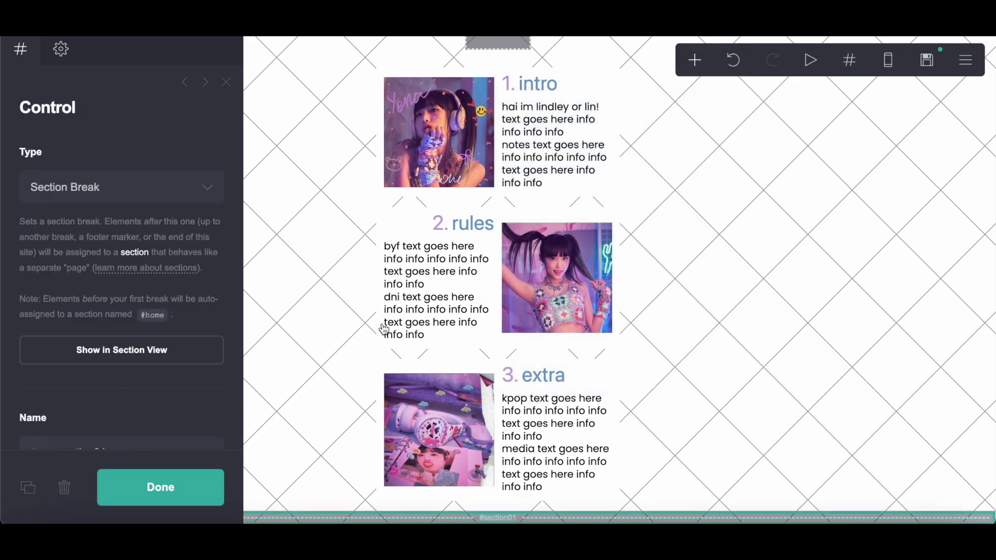
{"action": "left_click", "coordinate": [77, 179]}
{"action": "left_click", "coordinate": [62, 222]}
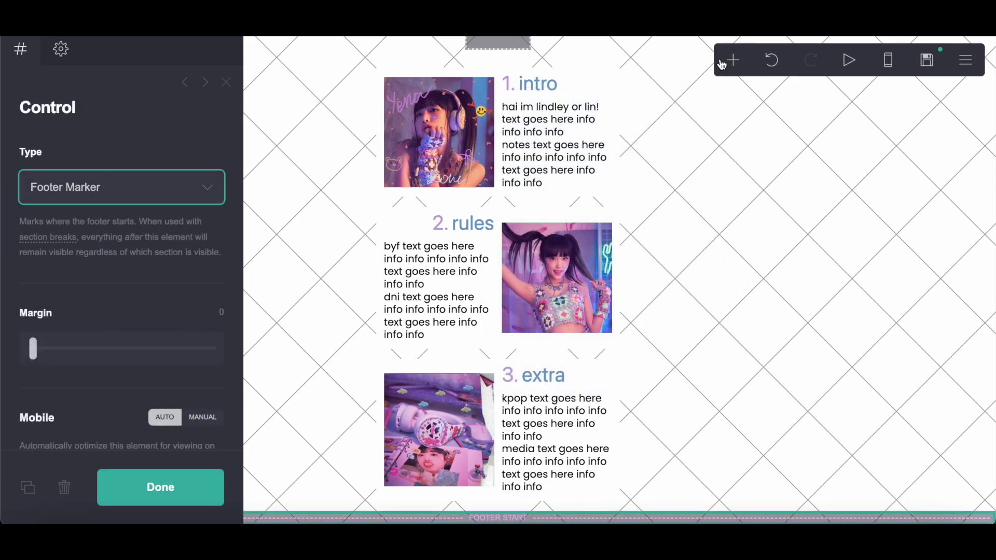
Step: Add a code Embed below the footer and label it 'codes'
{"action": "left_click", "coordinate": [733, 60]}
{"action": "left_click", "coordinate": [674, 325]}
{"action": "left_click_drag", "start_coordinate": [83, 317], "coordinate": [2, 322]}
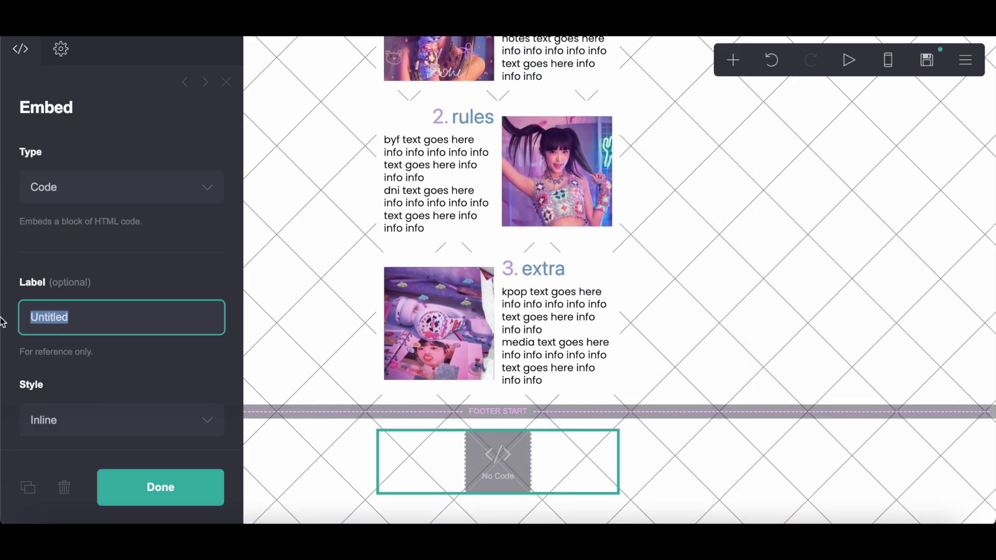
{"action": "type", "text": "codes"}
{"action": "left_click", "coordinate": [137, 268]}
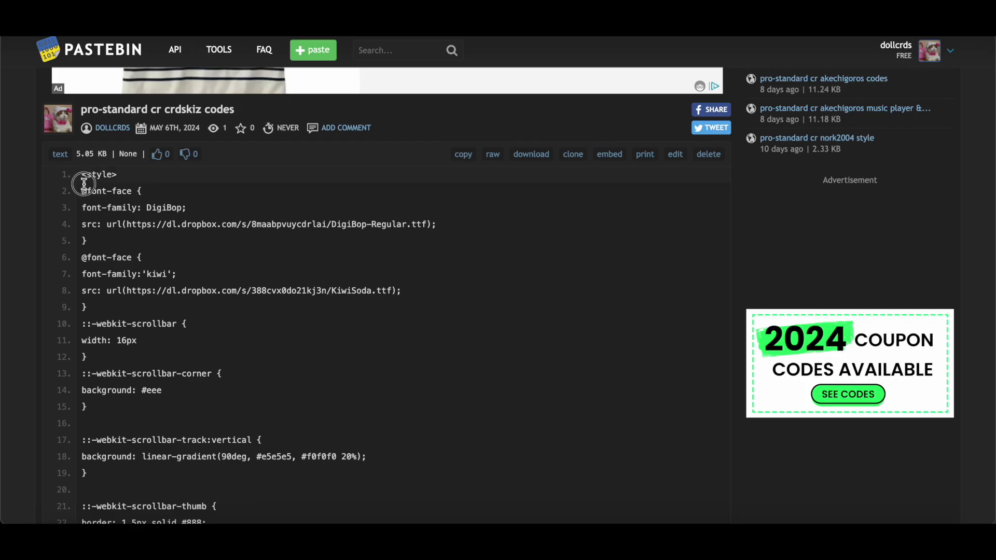
Step: Copy the whole 184-line style block from the crdskiz codes paste
{"action": "left_click_drag", "start_coordinate": [84, 183], "coordinate": [237, 429]}
{"action": "right_click", "coordinate": [228, 401]}
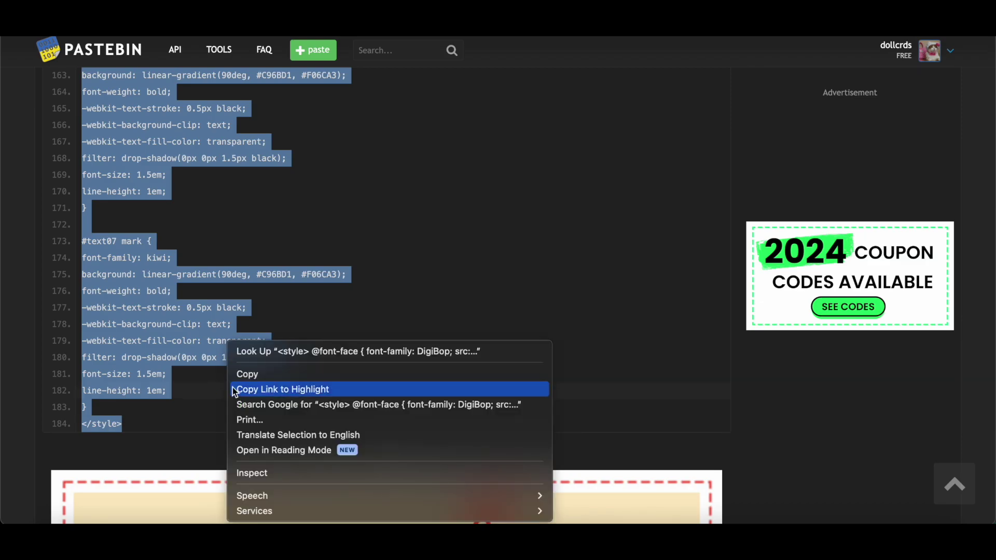
{"action": "left_click", "coordinate": [259, 374]}
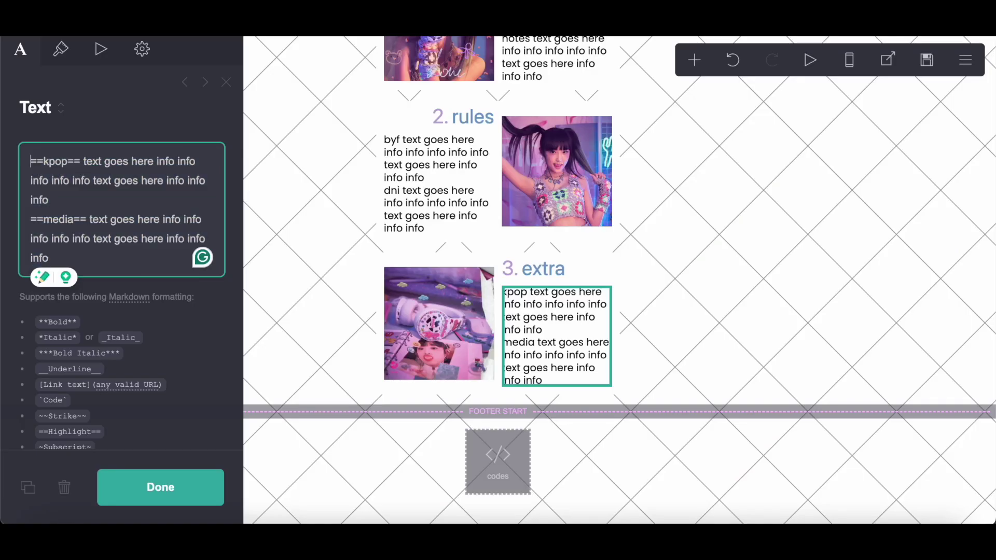
{"action": "left_click", "coordinate": [498, 462]}
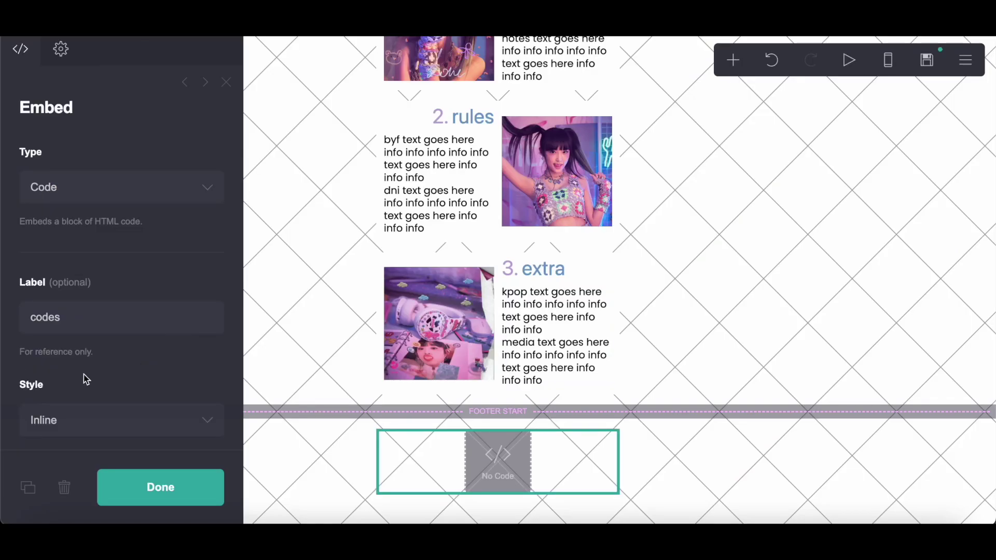
{"action": "scroll", "coordinate": [83, 377], "scroll_direction": "down", "scroll_amount": 3}
{"action": "scroll", "coordinate": [73, 338], "scroll_direction": "down", "scroll_amount": 2}
{"action": "left_click", "coordinate": [41, 338]}
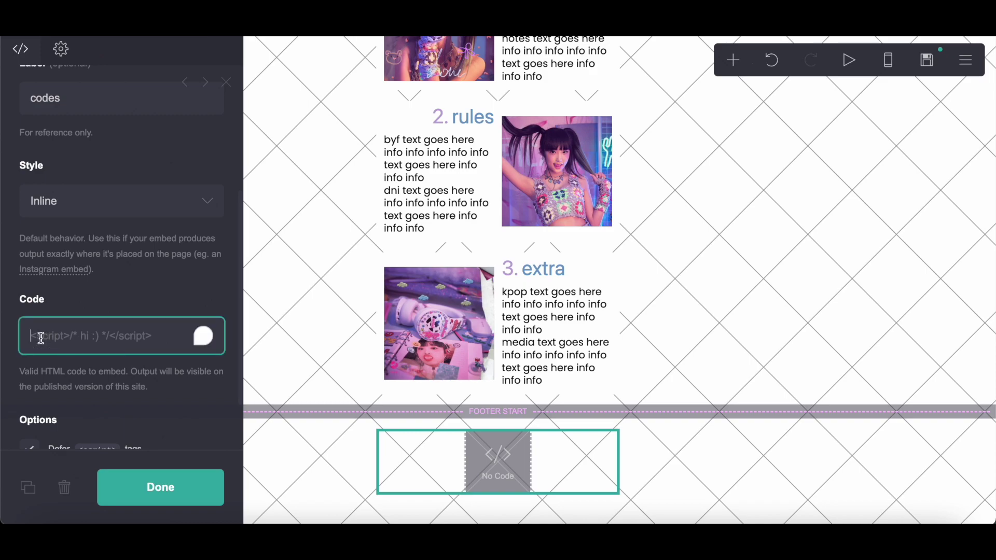
{"action": "right_click", "coordinate": [41, 338]}
{"action": "left_click", "coordinate": [68, 402]}
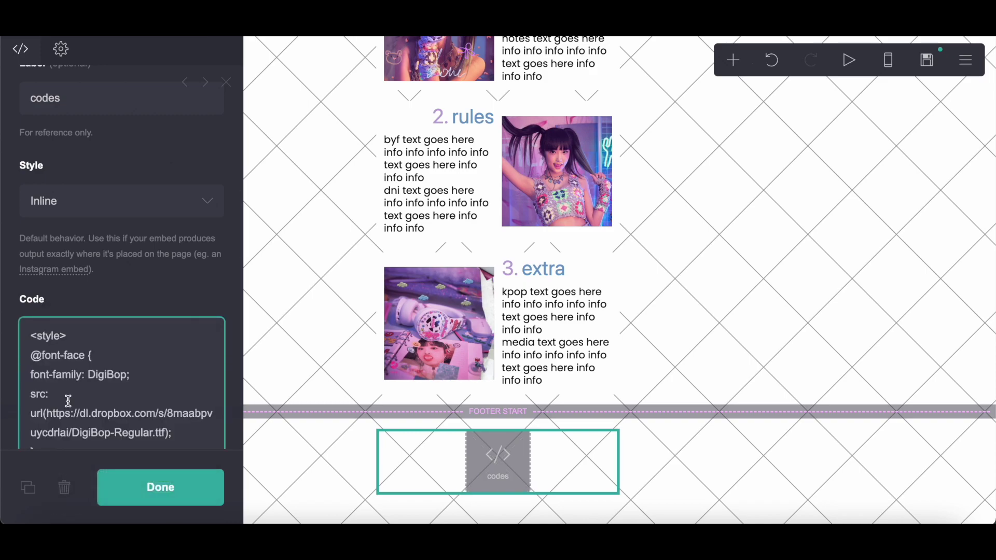
{"action": "scroll", "coordinate": [465, 305], "scroll_direction": "up", "scroll_amount": 5}
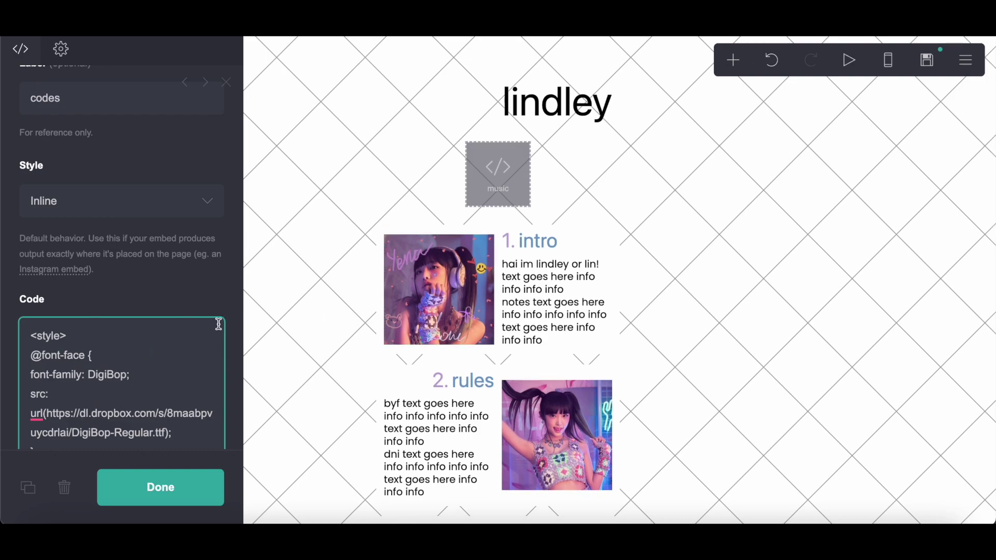
{"action": "scroll", "coordinate": [219, 324], "scroll_direction": "down", "scroll_amount": 15}
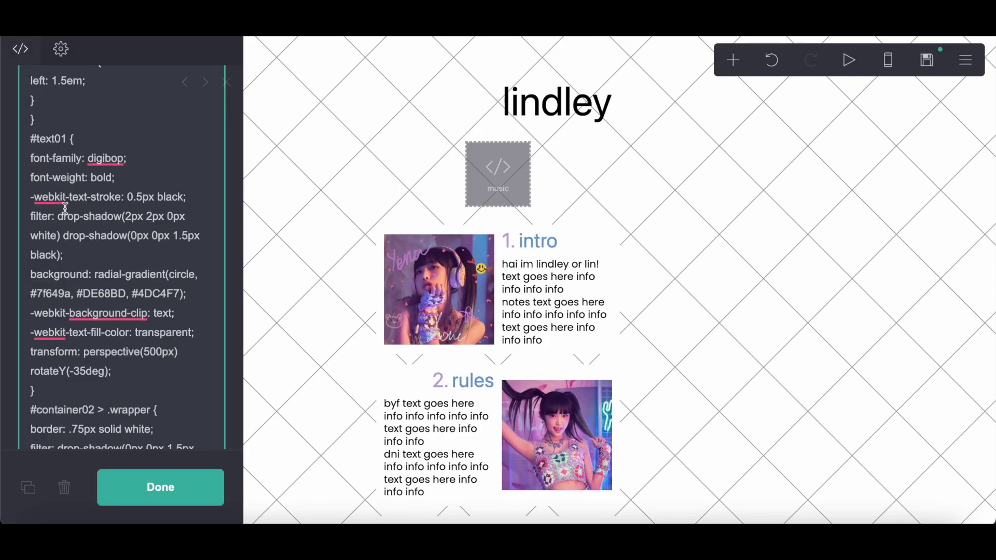
{"action": "scroll", "coordinate": [65, 207], "scroll_direction": "down", "scroll_amount": 3}
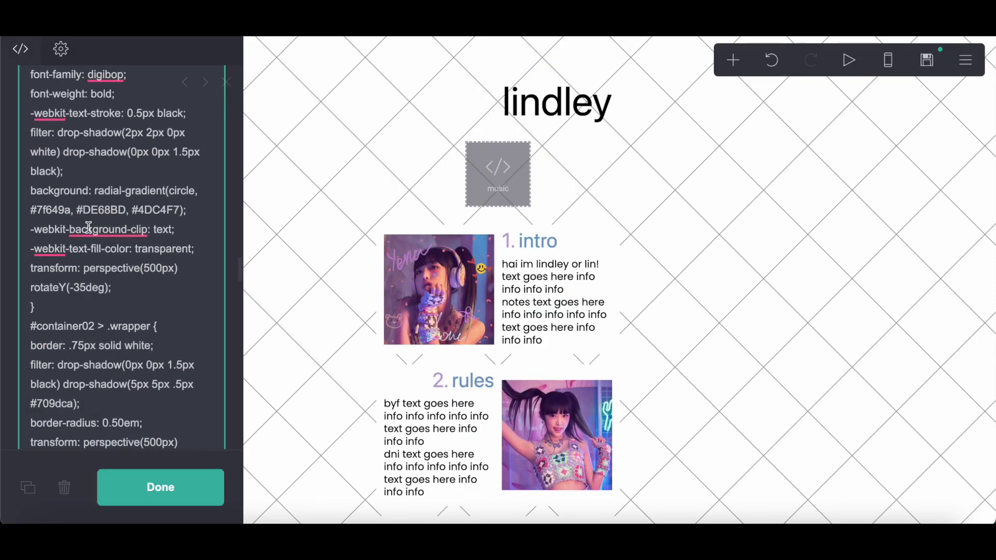
{"action": "left_click_drag", "start_coordinate": [28, 194], "coordinate": [187, 211]}
{"action": "left_click", "coordinate": [178, 213]}
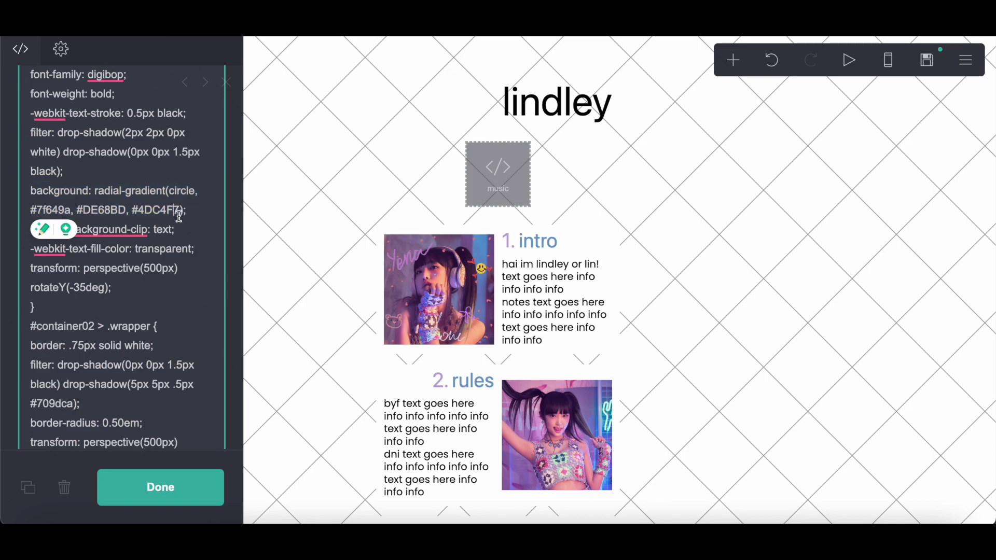
{"action": "left_click", "coordinate": [152, 293]}
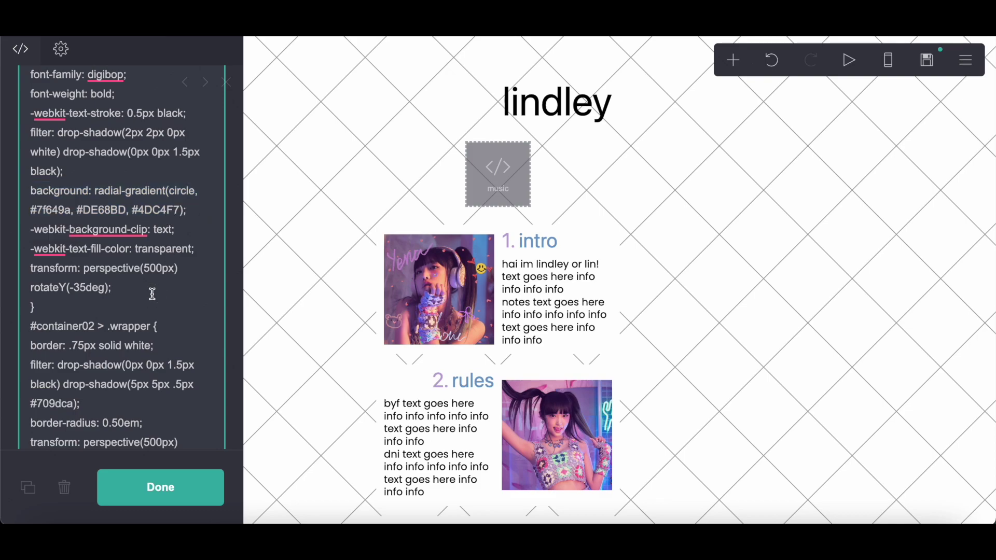
{"action": "scroll", "coordinate": [125, 287], "scroll_direction": "down", "scroll_amount": 1}
{"action": "scroll", "coordinate": [124, 288], "scroll_direction": "down", "scroll_amount": 5}
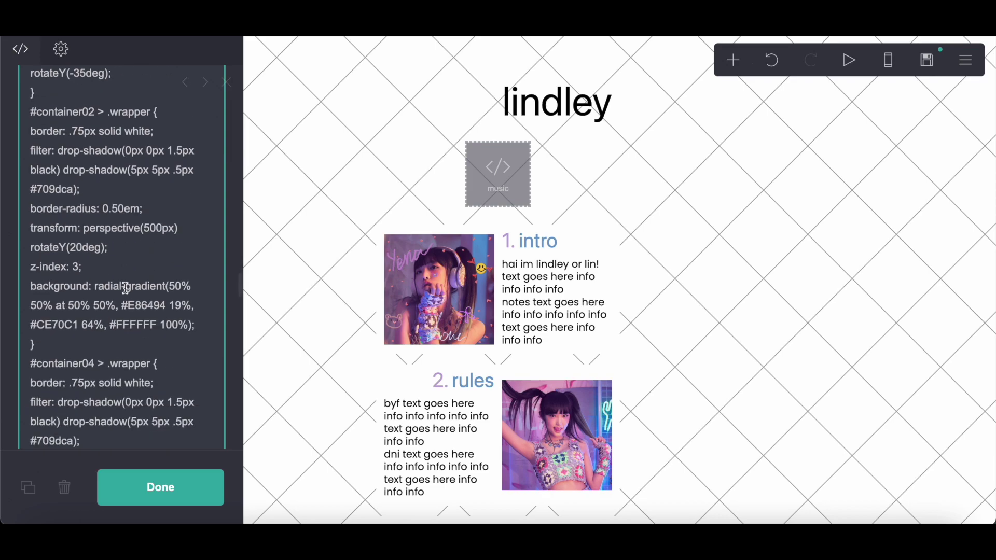
{"action": "left_click_drag", "start_coordinate": [30, 291], "coordinate": [218, 326]}
{"action": "left_click", "coordinate": [216, 328]}
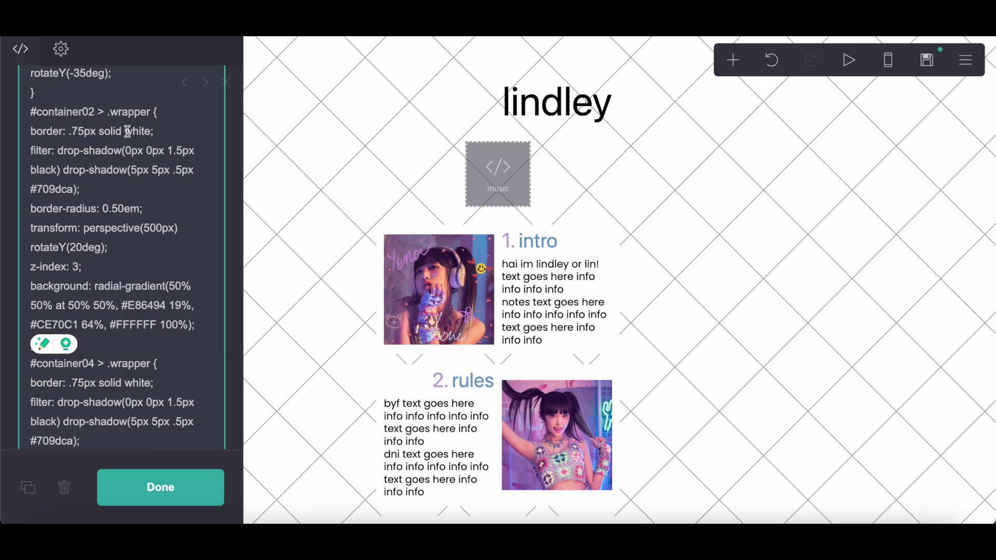
{"action": "scroll", "coordinate": [203, 230], "scroll_direction": "down", "scroll_amount": 3}
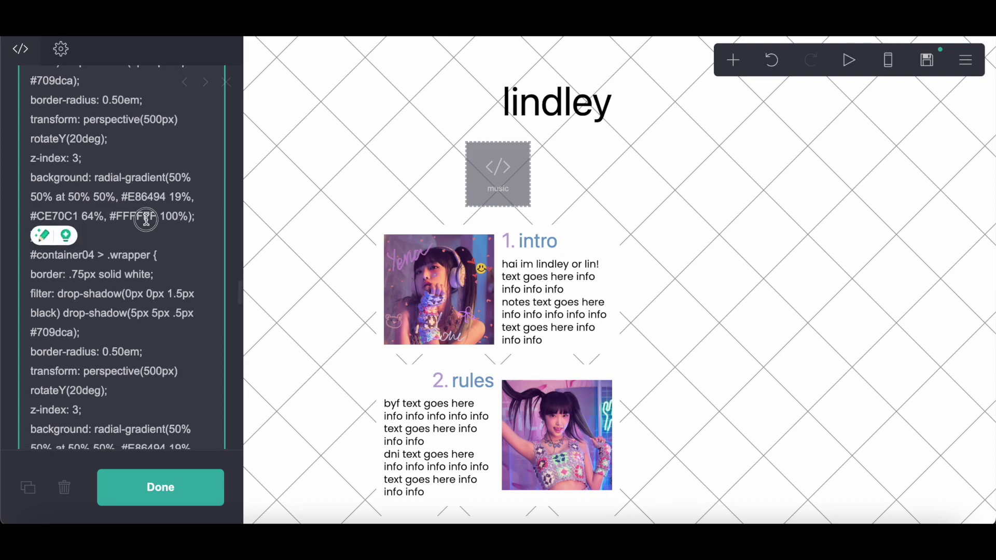
{"action": "left_click_drag", "start_coordinate": [30, 177], "coordinate": [203, 218]}
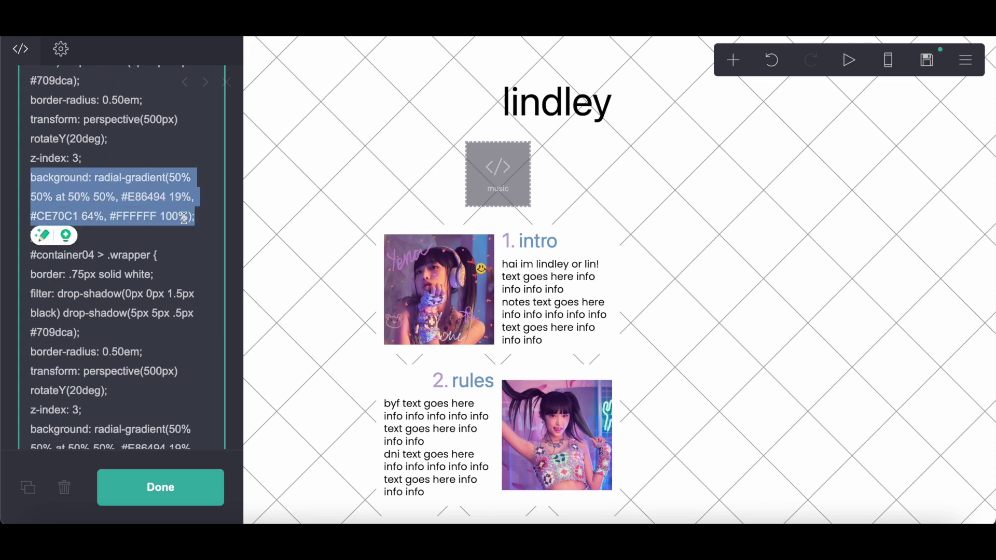
{"action": "left_click", "coordinate": [186, 216]}
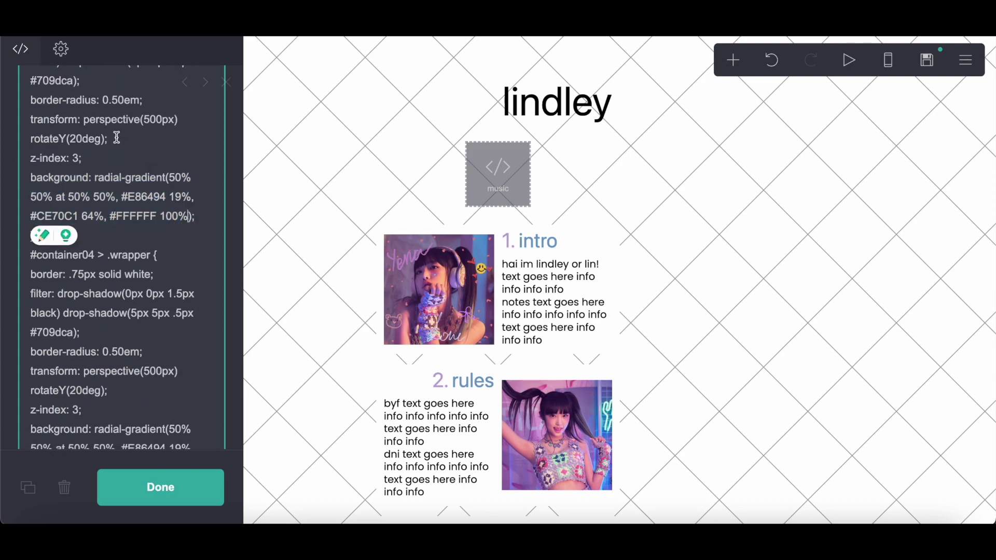
{"action": "left_click", "coordinate": [187, 266]}
{"action": "left_click_drag", "start_coordinate": [171, 180], "coordinate": [186, 179]}
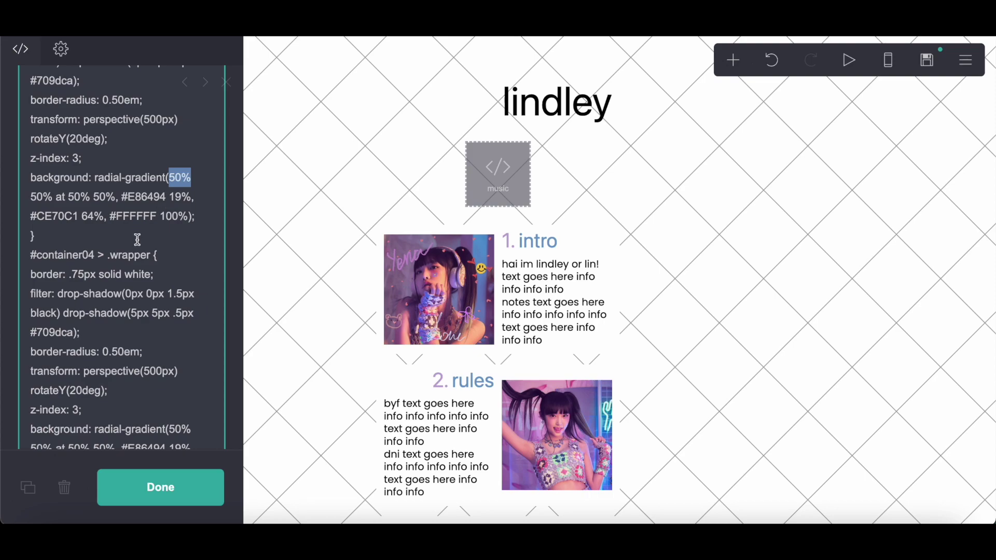
{"action": "scroll", "coordinate": [137, 239], "scroll_direction": "down", "scroll_amount": 10}
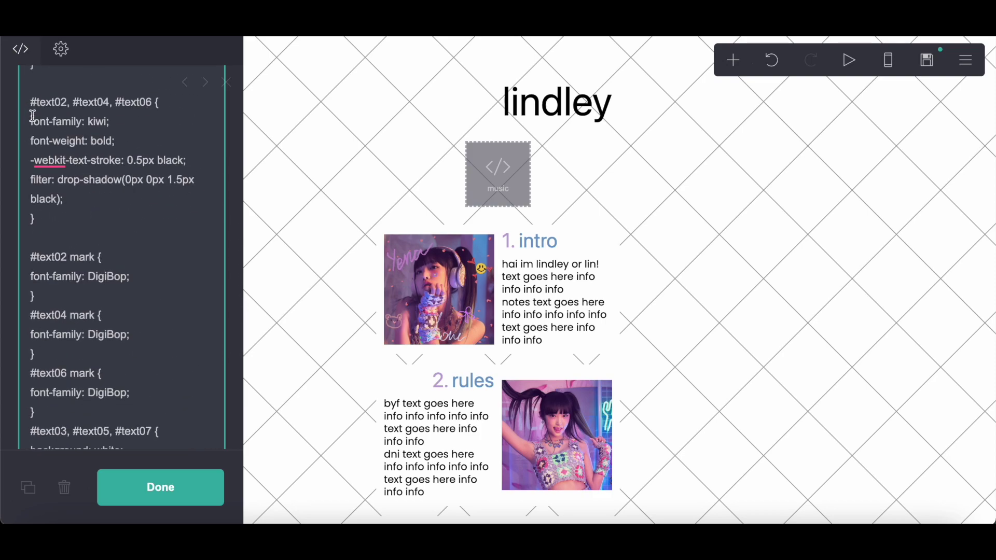
{"action": "scroll", "coordinate": [130, 301], "scroll_direction": "down", "scroll_amount": 3}
{"action": "scroll", "coordinate": [68, 310], "scroll_direction": "down", "scroll_amount": 10}
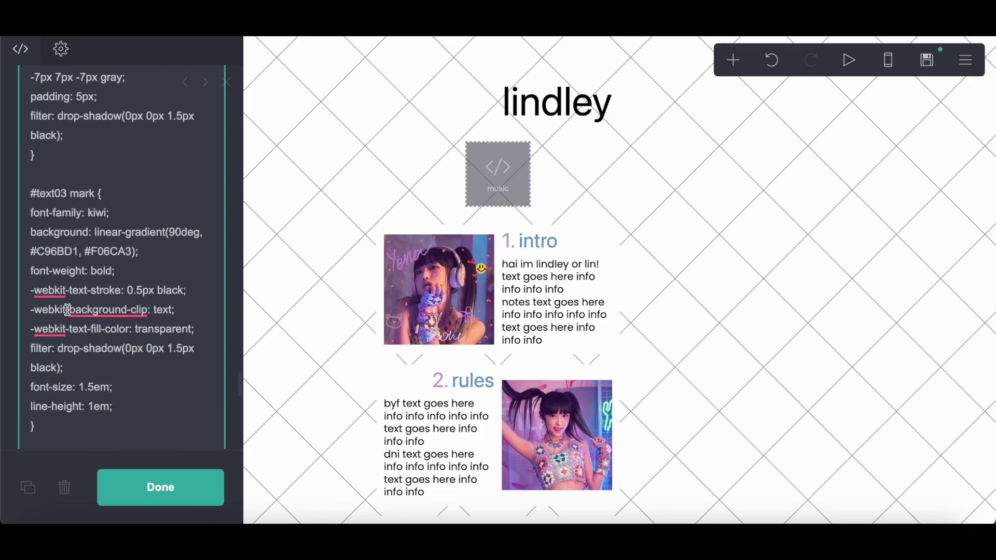
{"action": "scroll", "coordinate": [67, 310], "scroll_direction": "up", "scroll_amount": 1}
{"action": "scroll", "coordinate": [119, 253], "scroll_direction": "down", "scroll_amount": 20}
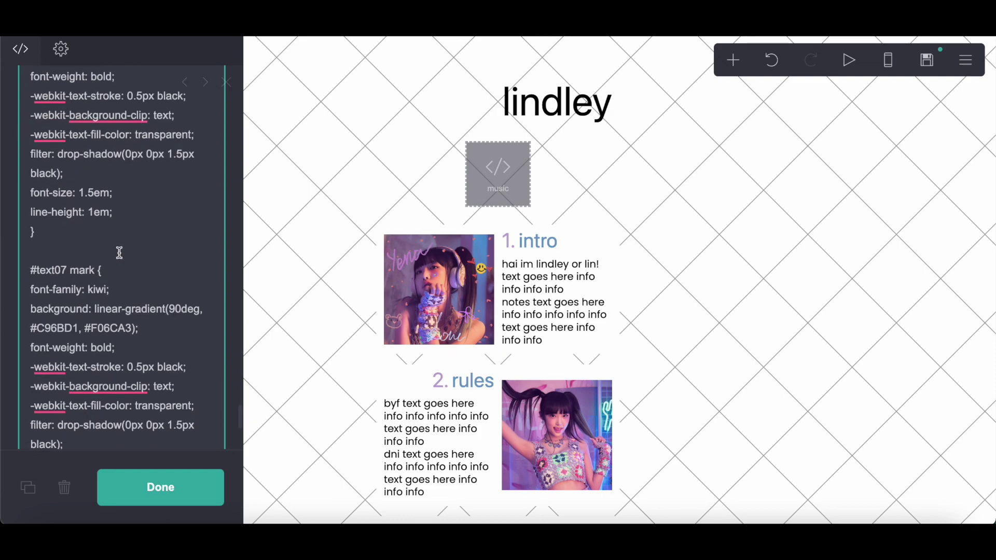